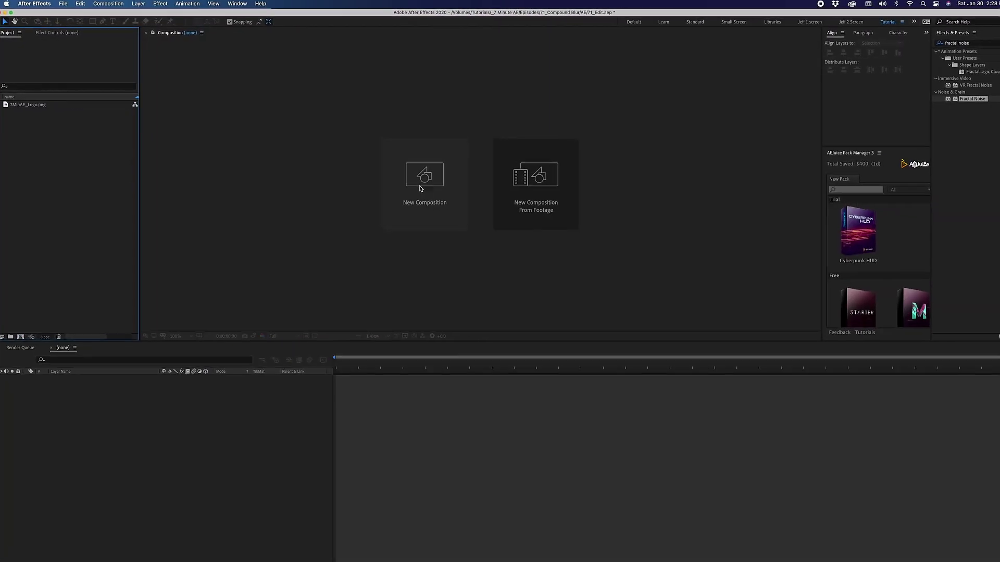
Start a new 1920×1080, 29.97 fps, 10-second composition for the logo
{"action": "left_click", "coordinate": [459, 187]}
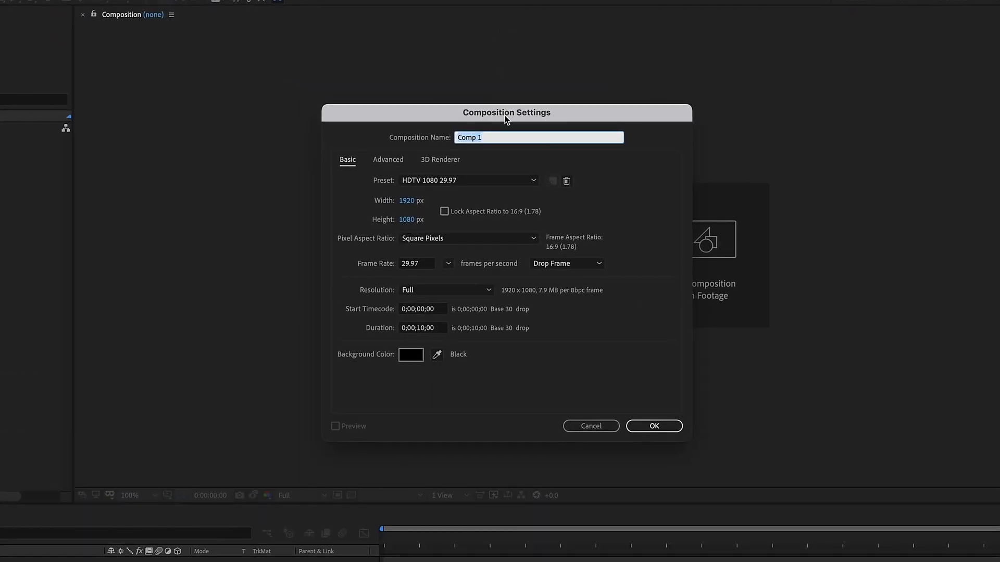
{"action": "type", "text": "Logo A"}
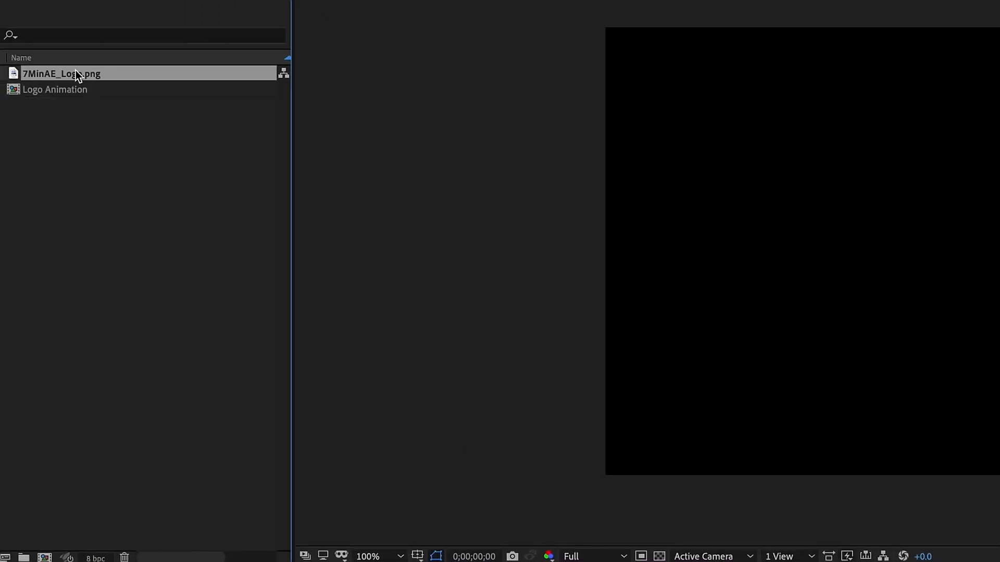
Place the logo in Logo Animation at 33% scale, show safe zones, and shift it left to 578, 540
{"action": "left_click_drag", "start_coordinate": [76, 71], "coordinate": [712, 191]}
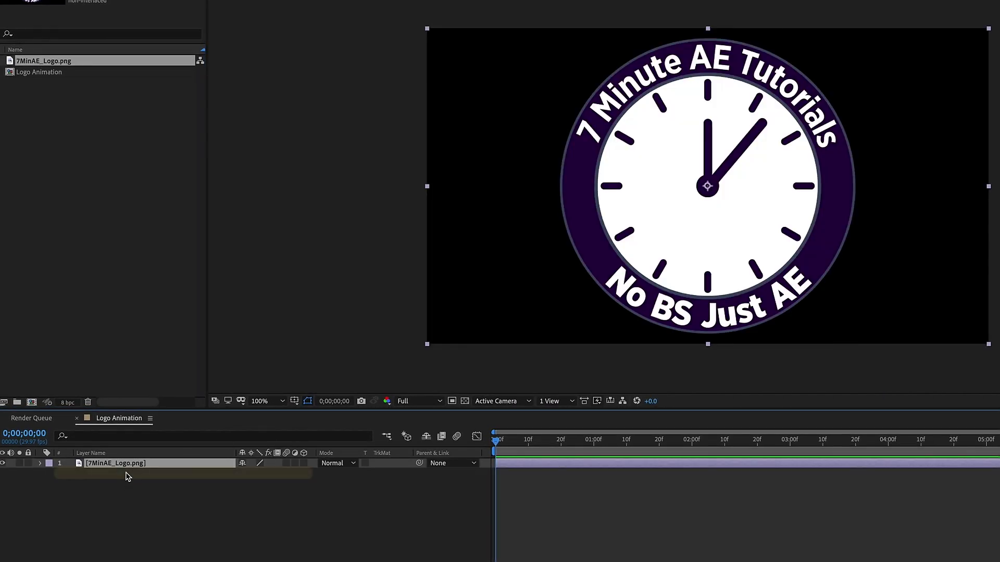
{"action": "key", "text": "s"}
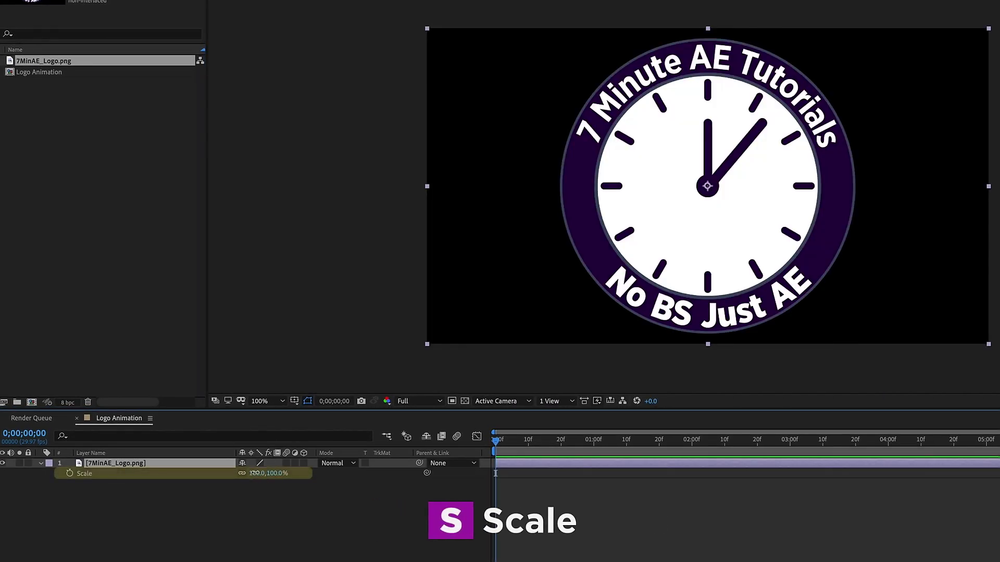
{"action": "type", "text": "33"}
{"action": "key", "text": "Return"}
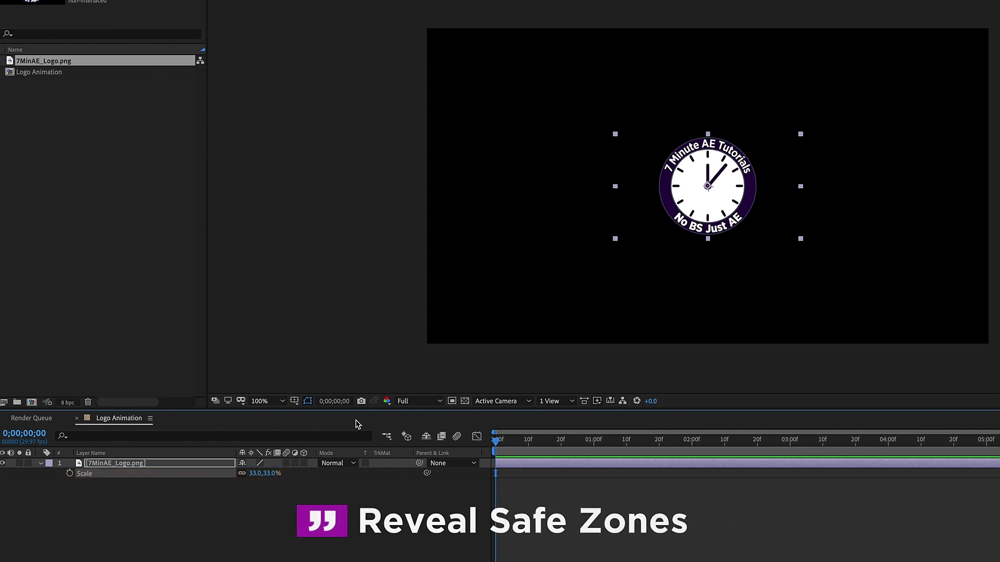
{"action": "key", "text": "apostrophe"}
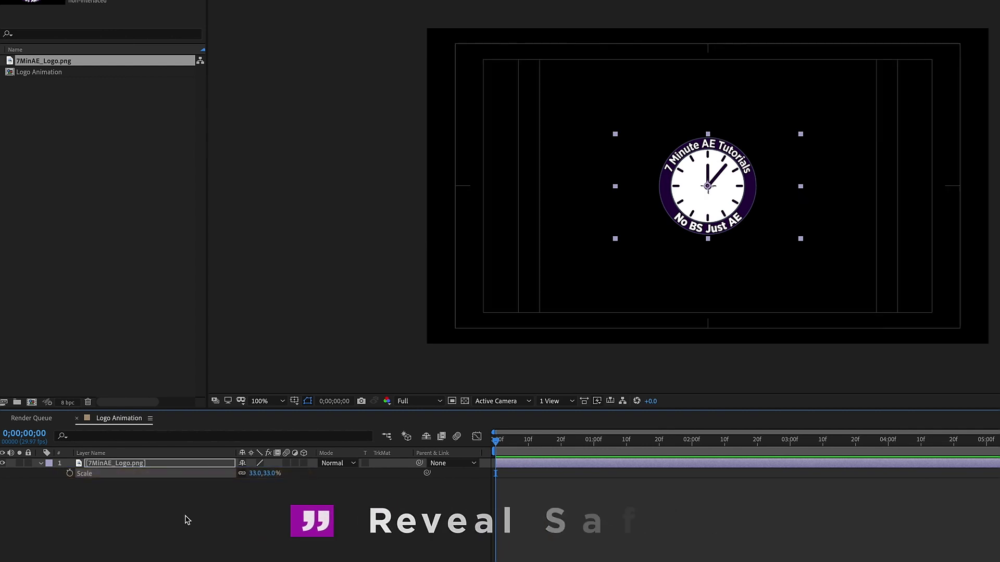
{"action": "key", "text": "p"}
{"action": "left_click_drag", "start_coordinate": [245, 473], "coordinate": [234, 473]}
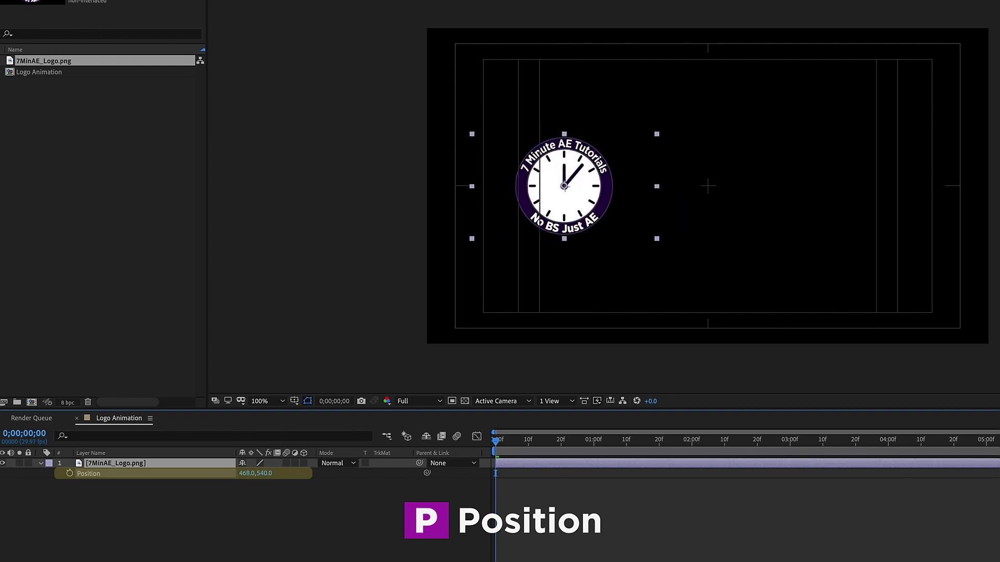
Add a white (FFFFFF) JEFF KNIGHT text layer to the right of the logo
{"action": "key", "text": "ctrl+t"}
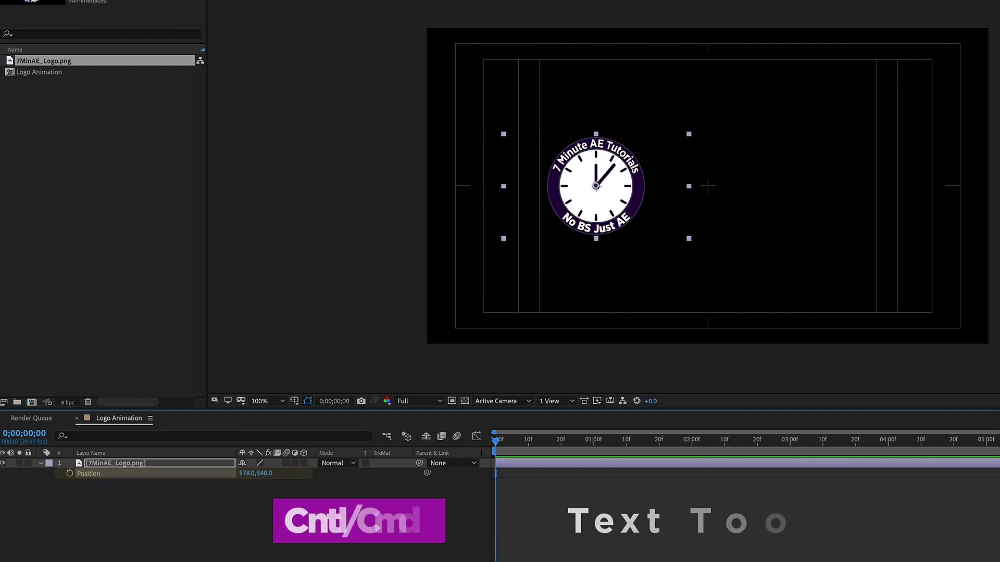
{"action": "left_click", "coordinate": [712, 163]}
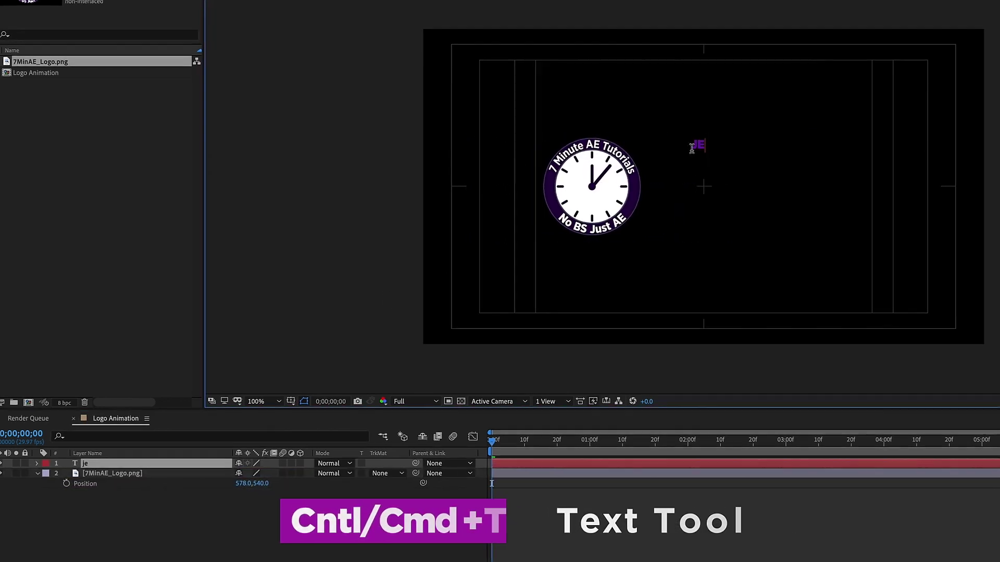
{"action": "type", "text": "JEFF KNIGHT"}
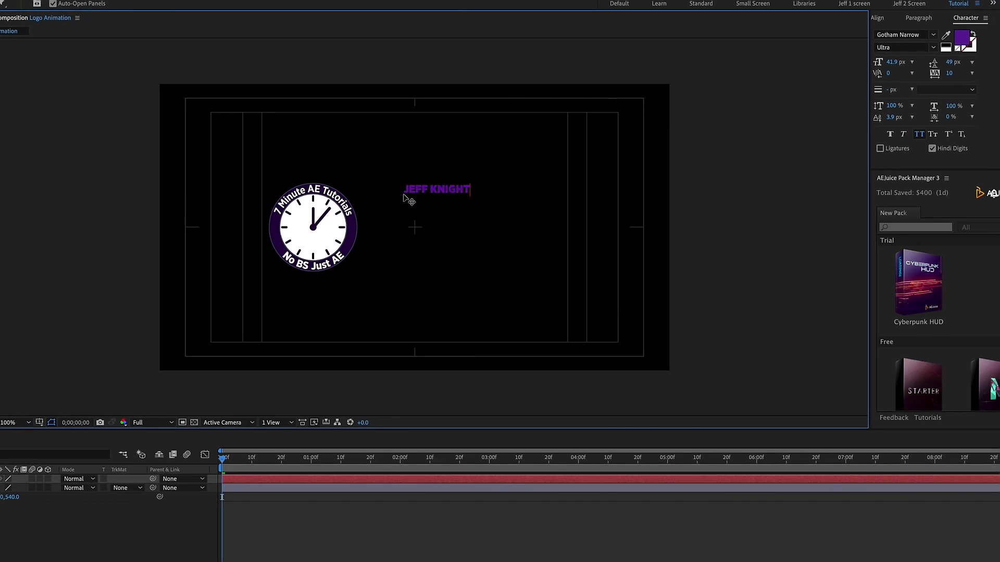
{"action": "left_click", "coordinate": [969, 40]}
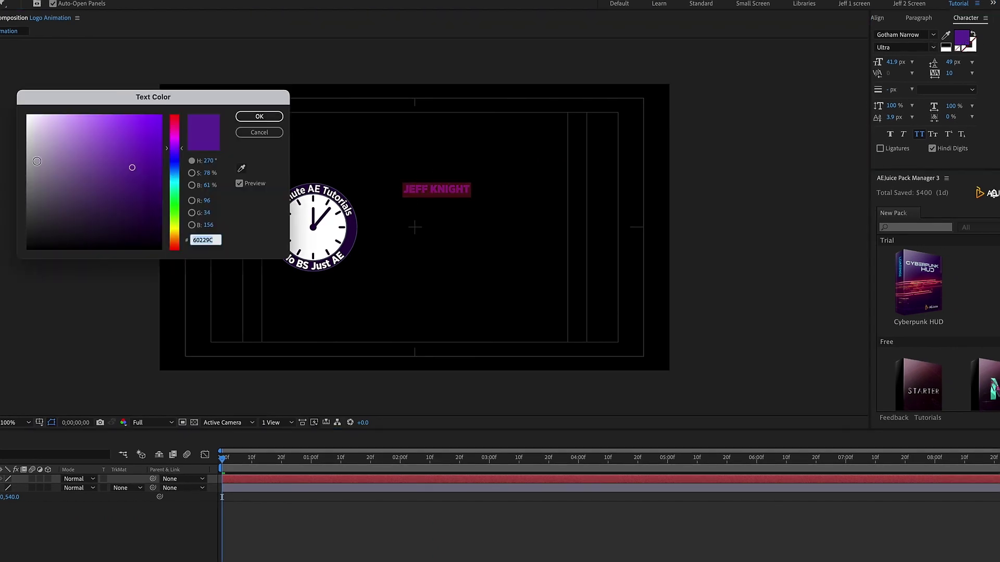
{"action": "type", "text": "FFFFFF"}
{"action": "left_click", "coordinate": [259, 117]}
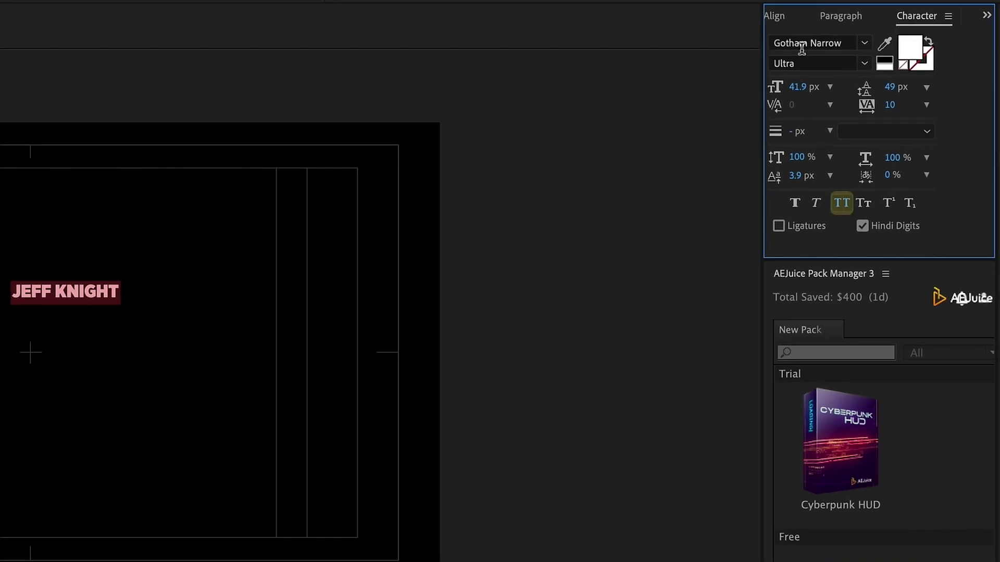
{"action": "left_click_drag", "start_coordinate": [763, 31], "coordinate": [704, 31]}
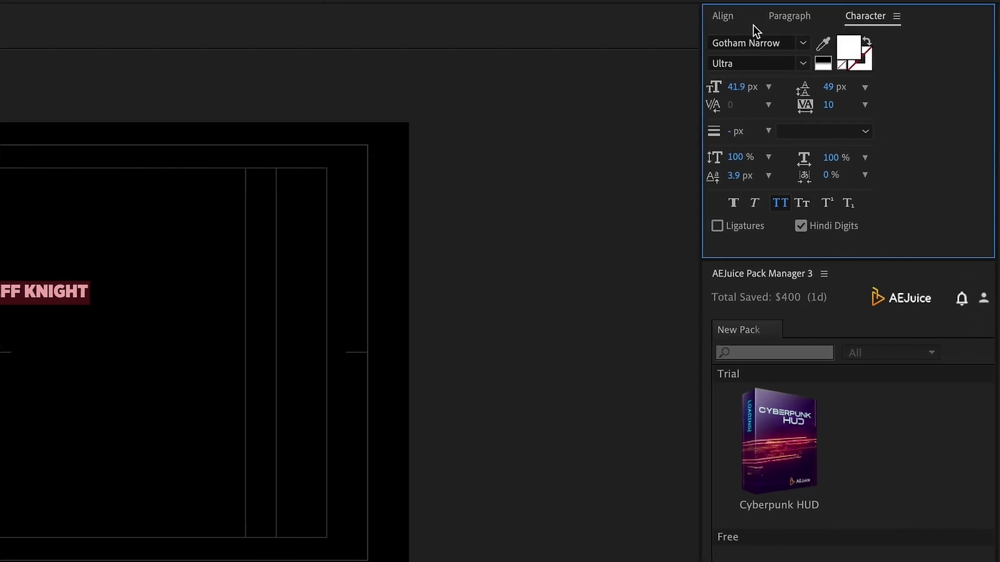
{"action": "left_click", "coordinate": [805, 19]}
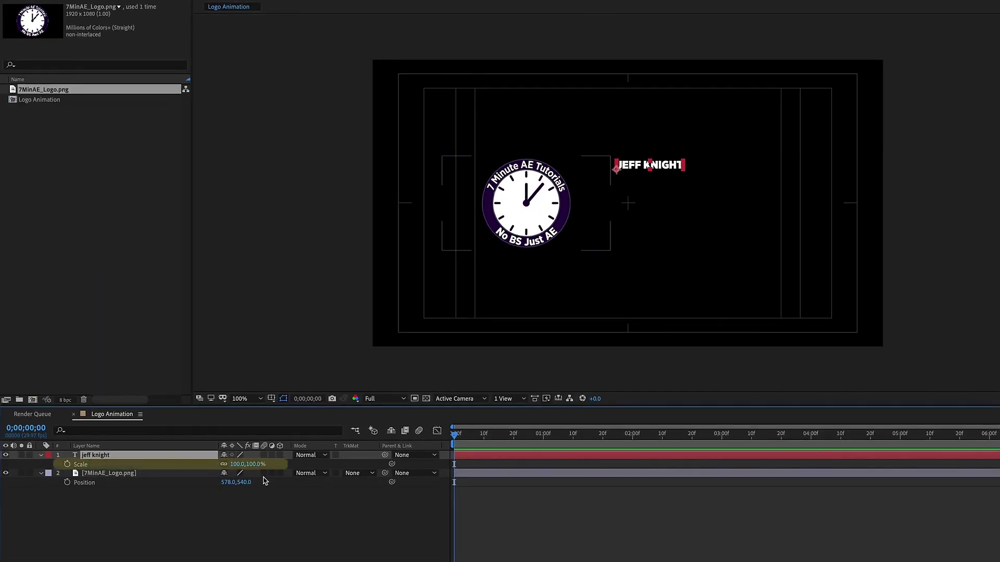
{"action": "left_click_drag", "start_coordinate": [247, 464], "coordinate": [265, 463]}
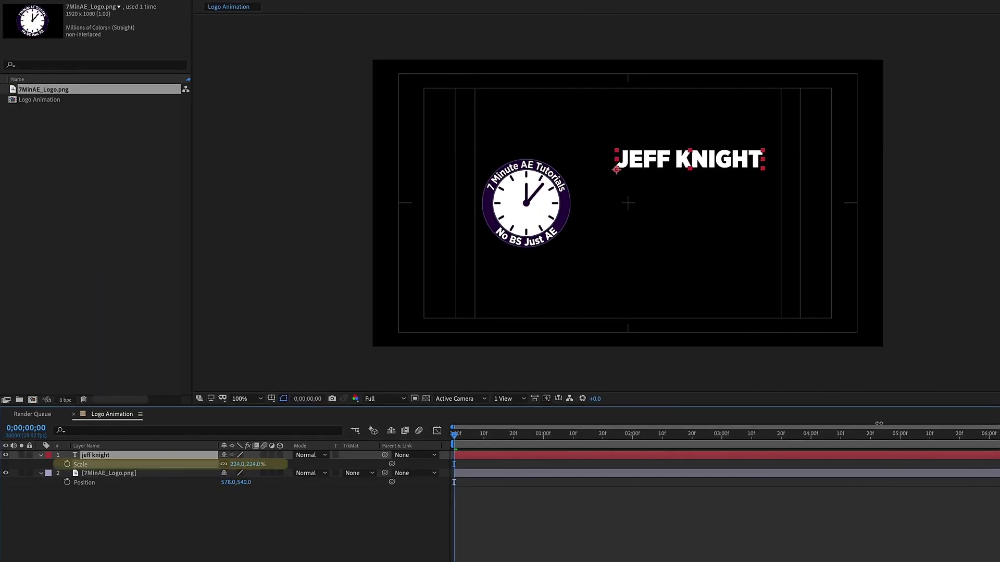
{"action": "left_click_drag", "start_coordinate": [688, 164], "coordinate": [655, 182]}
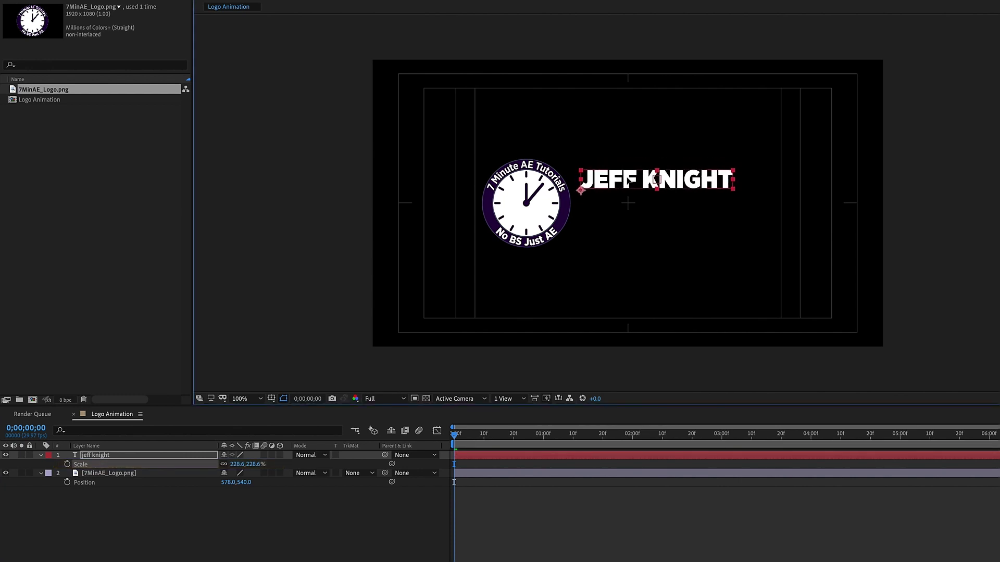
Add horizontal guides above and below the logo and enlarge JEFF KNIGHT to about 326%
{"action": "key", "text": "ctrl+r"}
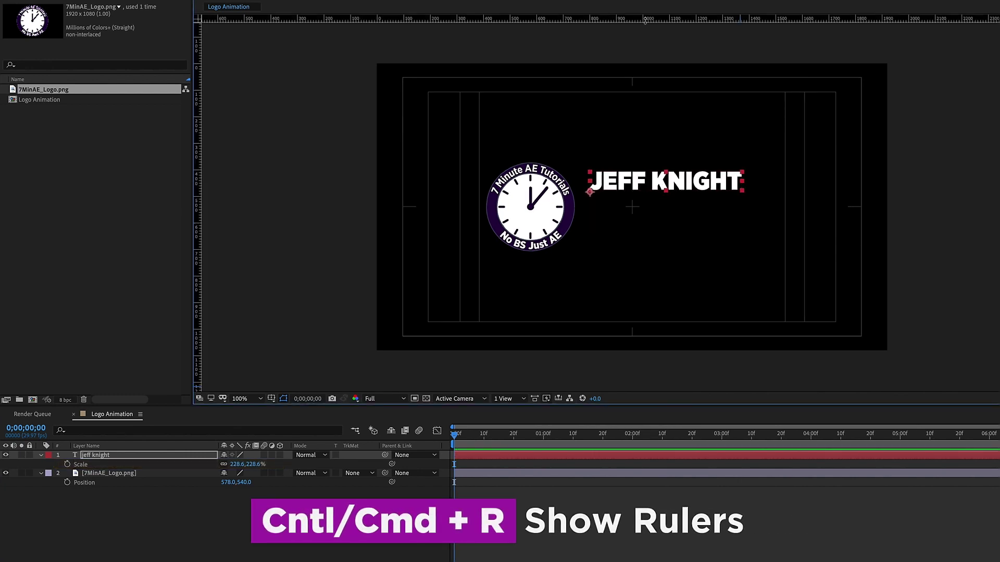
{"action": "left_click_drag", "start_coordinate": [512, 18], "coordinate": [512, 165]}
{"action": "scroll", "coordinate": [512, 71], "scroll_direction": "up", "scroll_amount": 1}
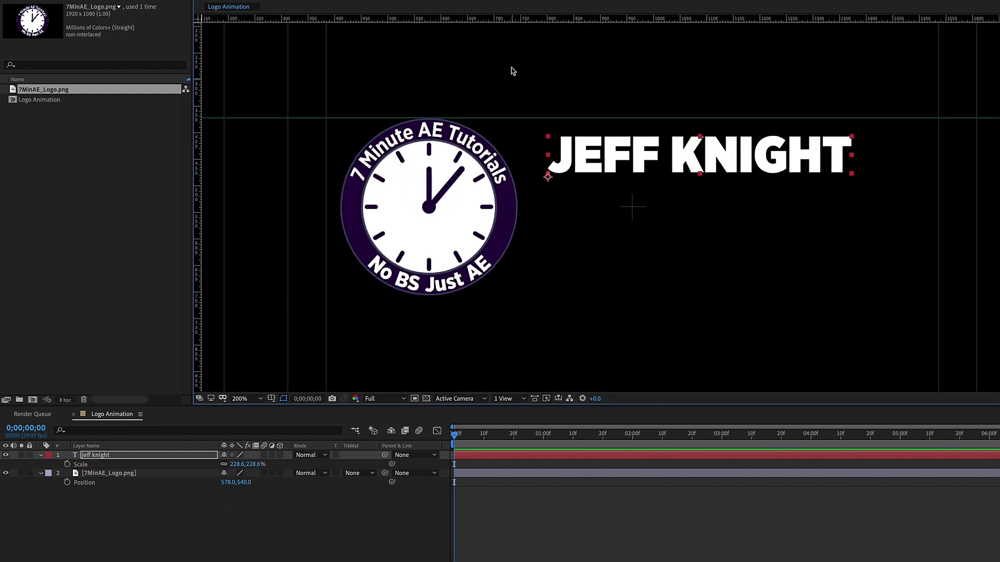
{"action": "left_click_drag", "start_coordinate": [512, 19], "coordinate": [512, 296]}
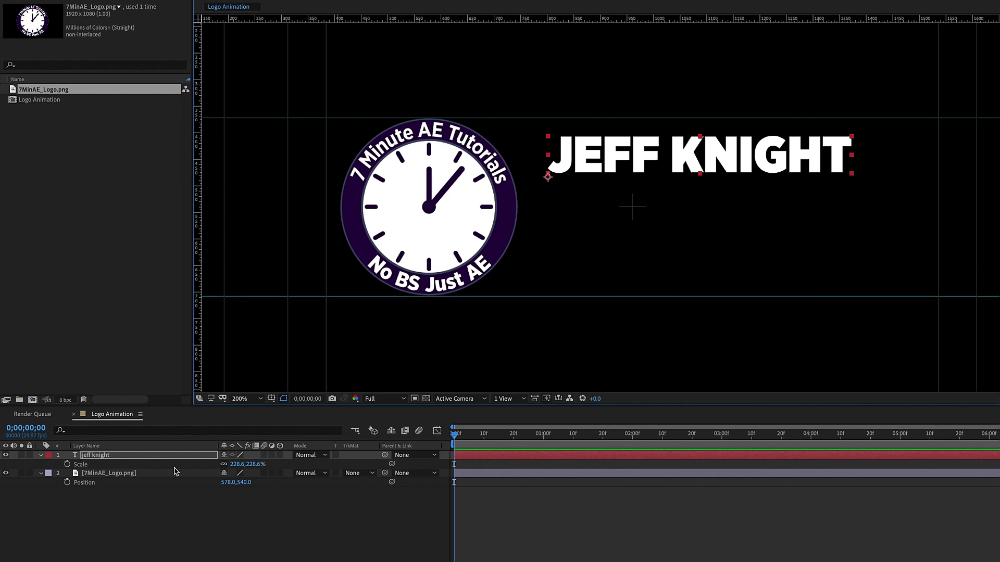
{"action": "left_click_drag", "start_coordinate": [238, 464], "coordinate": [301, 463]}
Duplicate JEFF KNIGHT into a lower 7 MINUTE AE line, then copy that line below it
{"action": "left_click", "coordinate": [126, 456]}
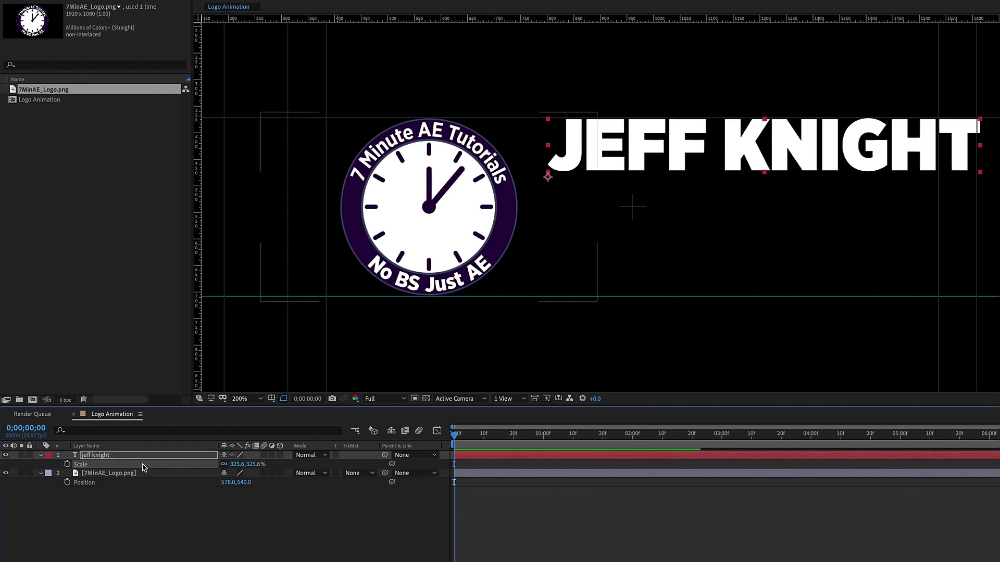
{"action": "key", "text": "ctrl+d"}
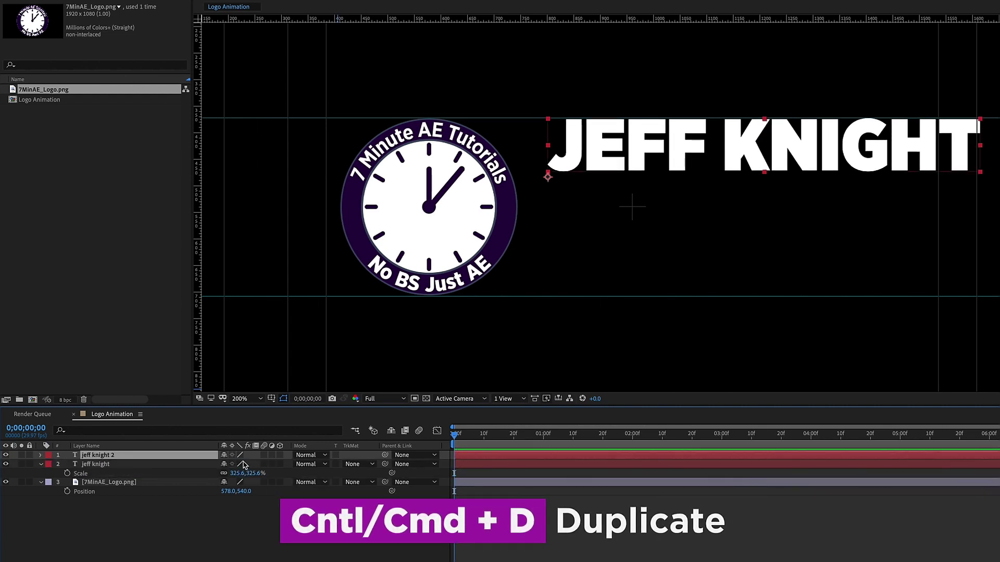
{"action": "key", "text": "p"}
{"action": "left_click_drag", "start_coordinate": [243, 464], "coordinate": [274, 464]}
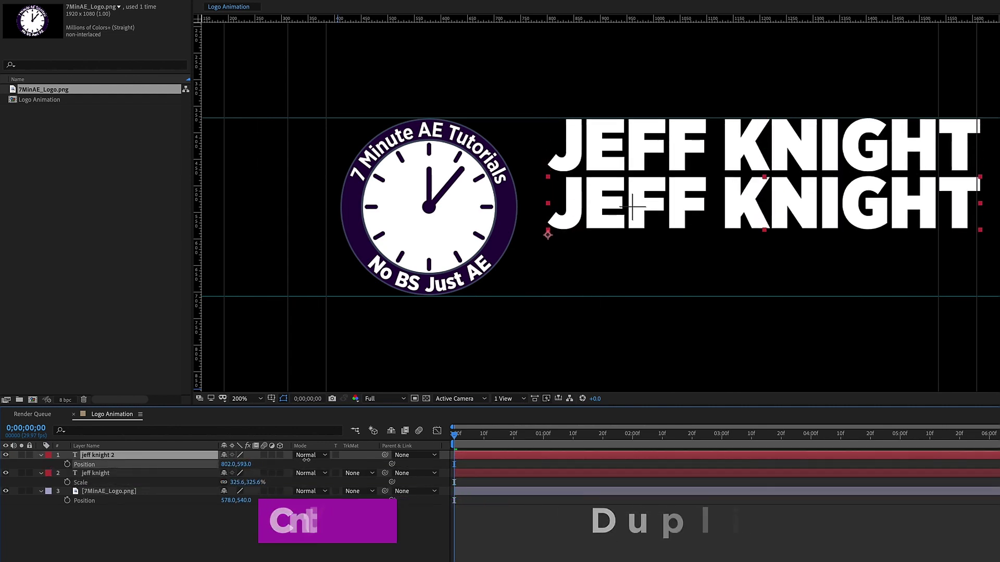
{"action": "double_click", "coordinate": [88, 456]}
{"action": "type", "text": "7 MI"}
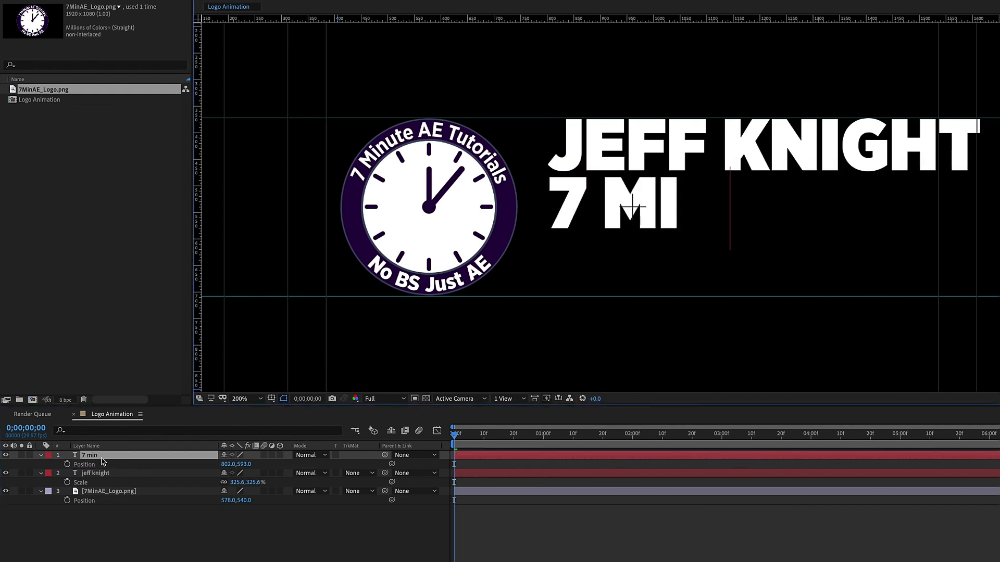
{"action": "type", "text": "NUTE AE"}
{"action": "key", "text": "Escape"}
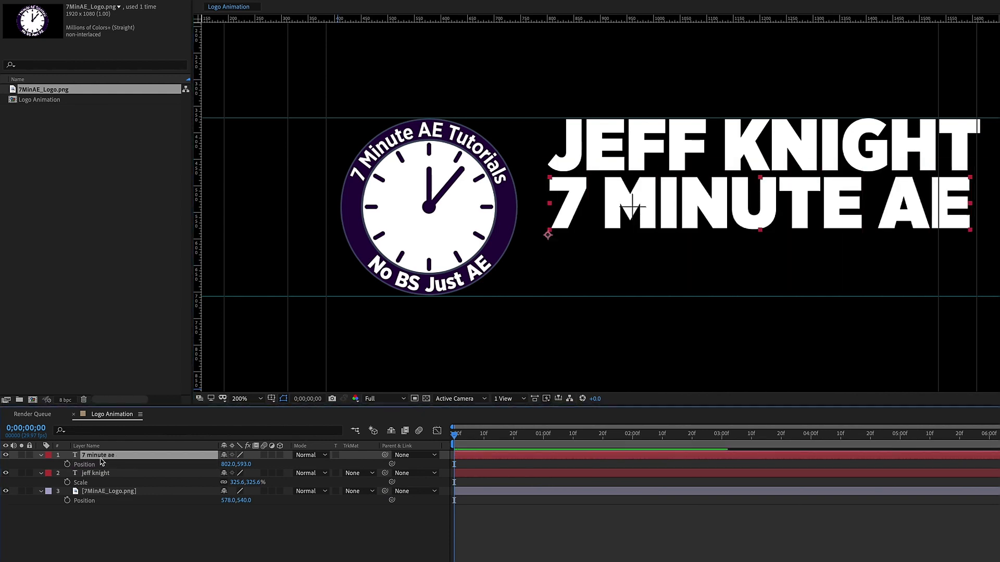
{"action": "key", "text": "ctrl+d"}
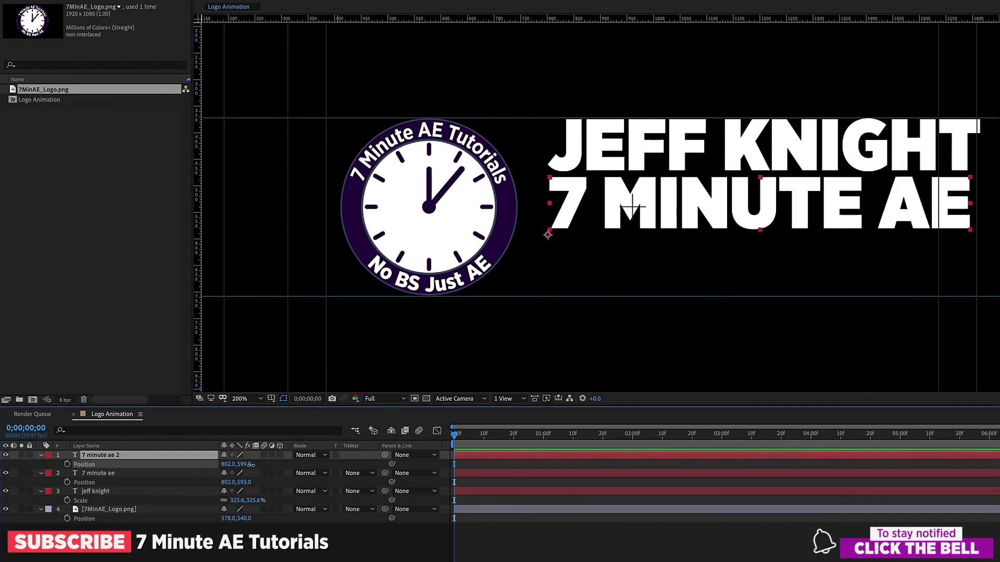
{"action": "left_click_drag", "start_coordinate": [244, 464], "coordinate": [281, 464]}
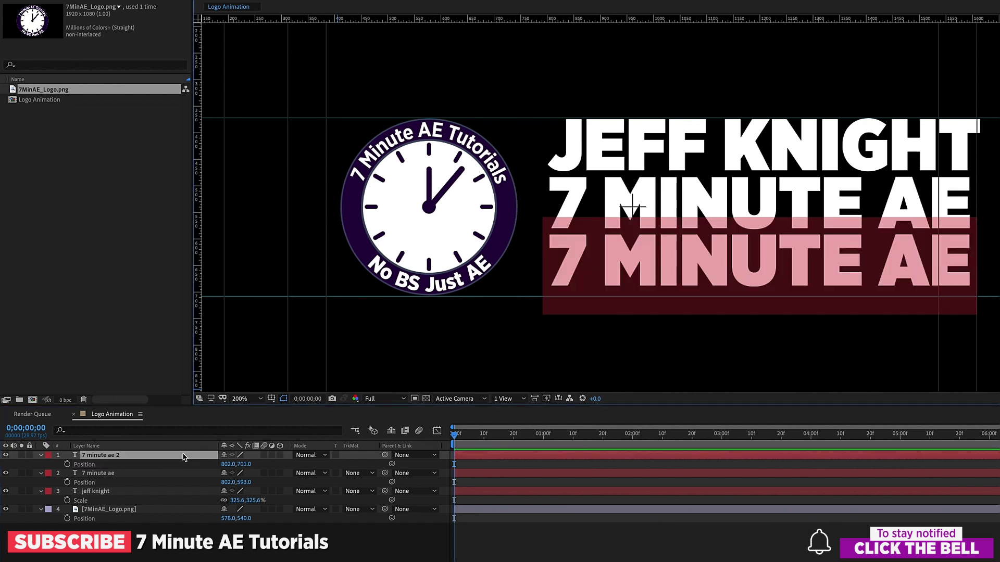
{"action": "type", "text": "TUTORIALS"}
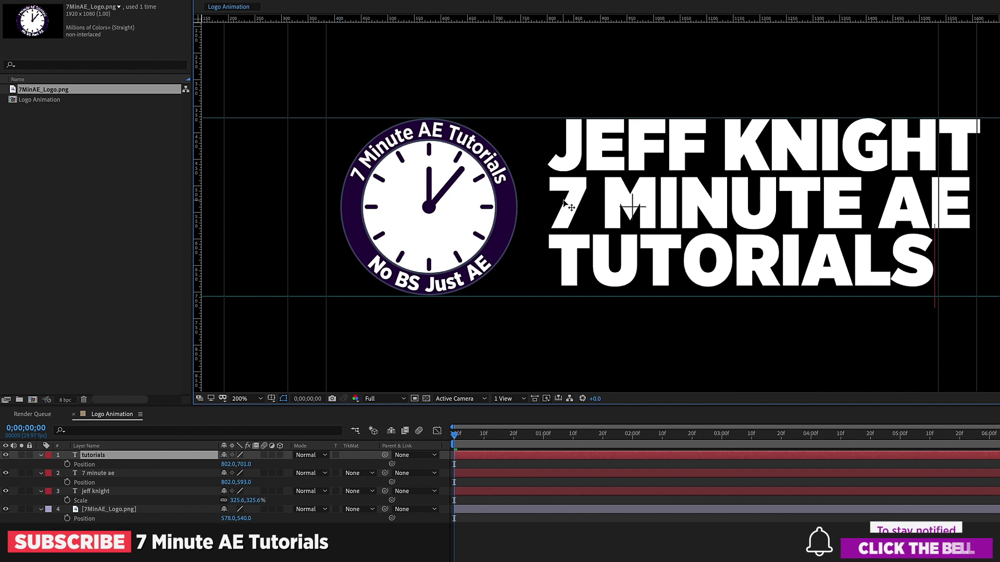
Make the copy read TUTORIALS, scale it to about 366%, and move it slightly lower
{"action": "left_click", "coordinate": [138, 457]}
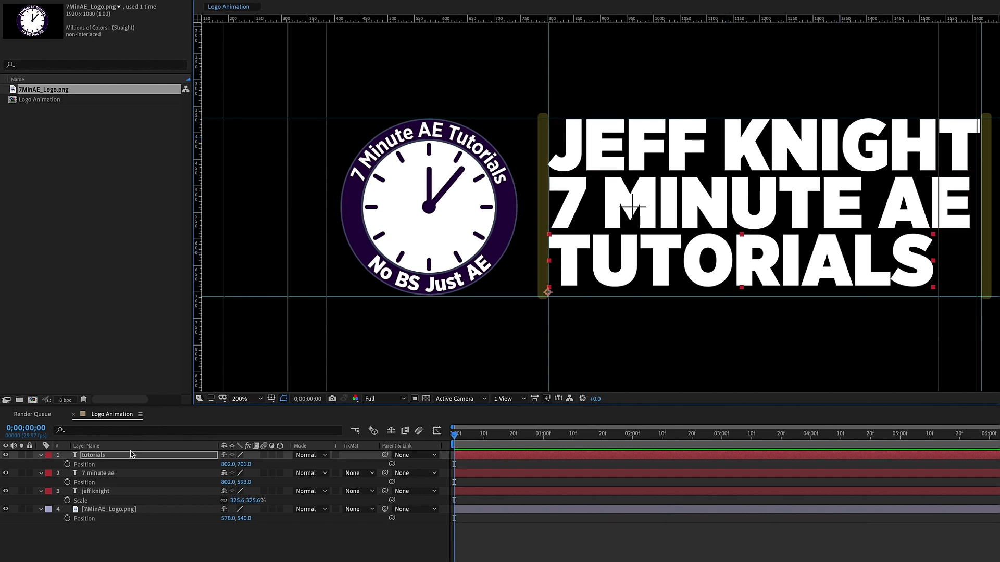
{"action": "key", "text": "shift+s"}
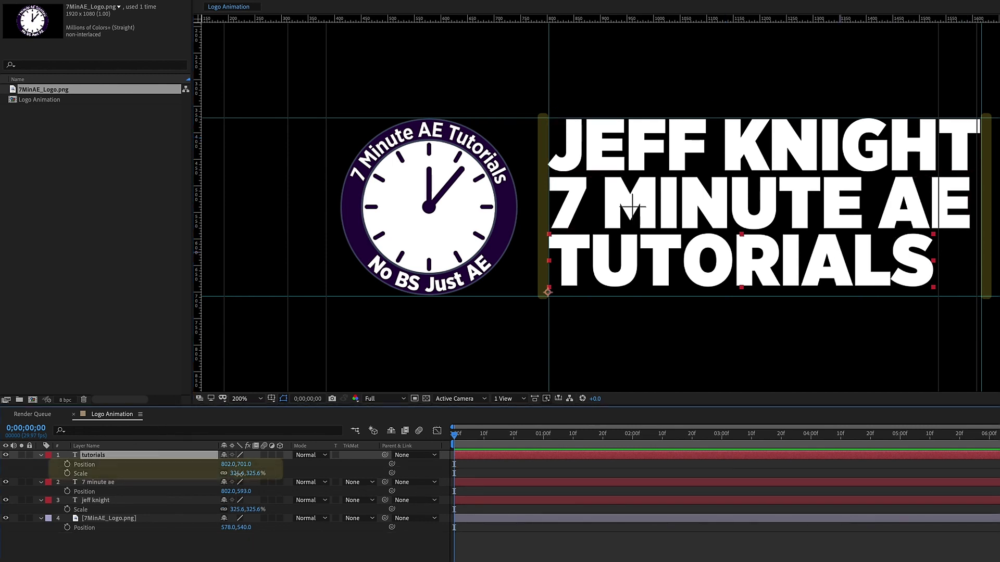
{"action": "left_click_drag", "start_coordinate": [237, 474], "coordinate": [442, 459]}
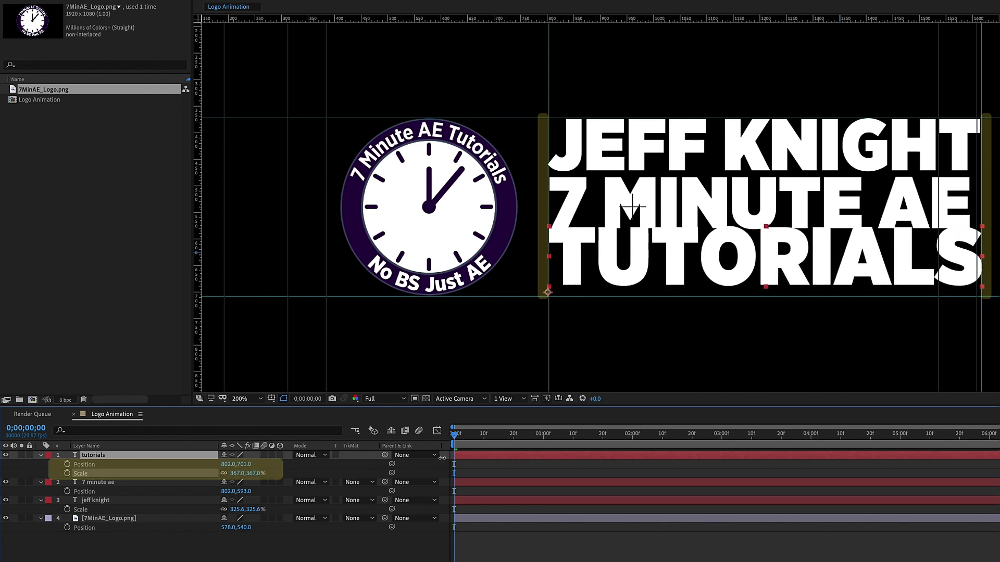
{"action": "left_click_drag", "start_coordinate": [245, 464], "coordinate": [245, 472]}
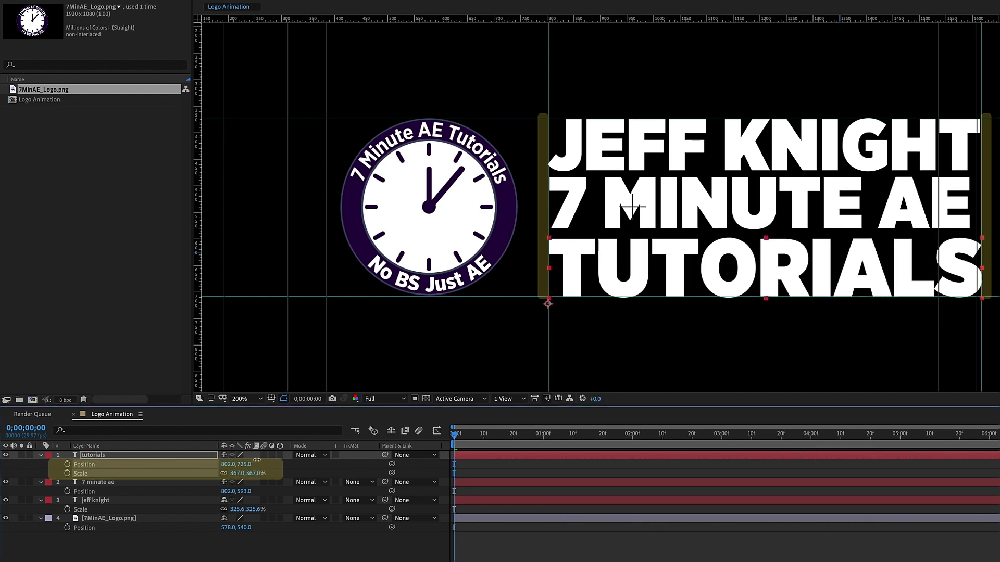
Nudge 7 MINUTE AE down and enlarge it to about 334%
{"action": "left_click", "coordinate": [157, 483]}
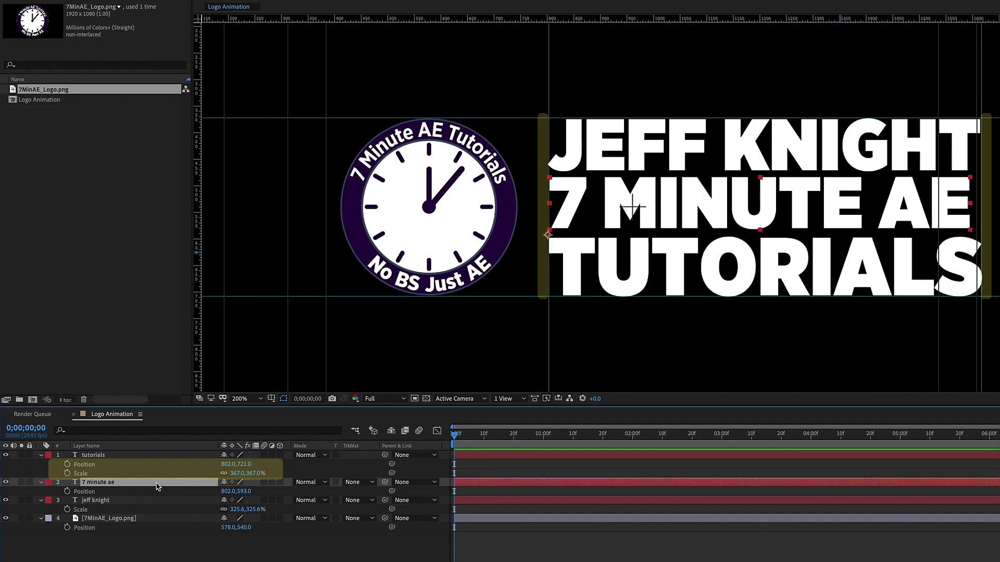
{"action": "key", "text": "Down"}
{"action": "key", "text": "Down"}
{"action": "key", "text": "Down"}
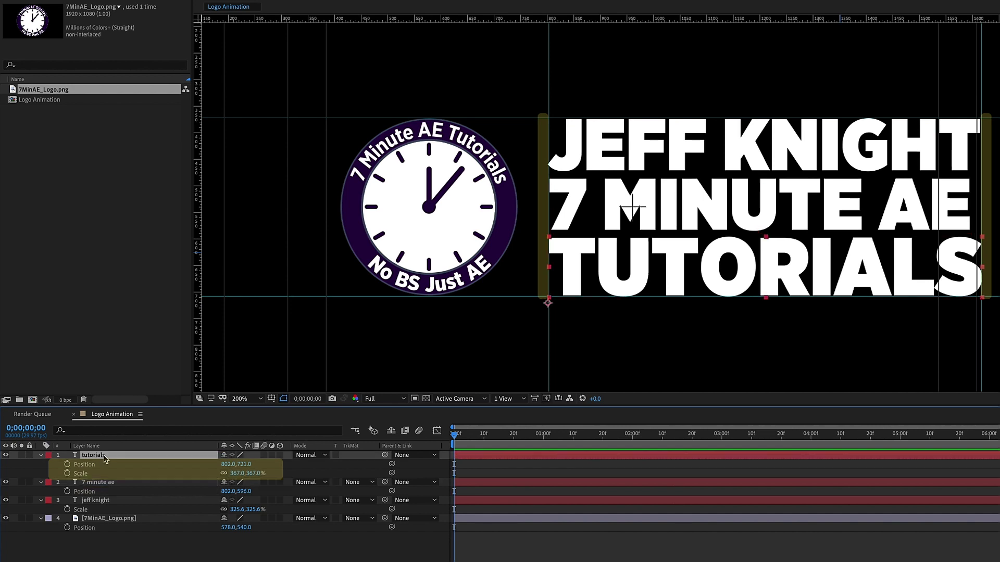
{"action": "left_click_drag", "start_coordinate": [237, 473], "coordinate": [208, 464]}
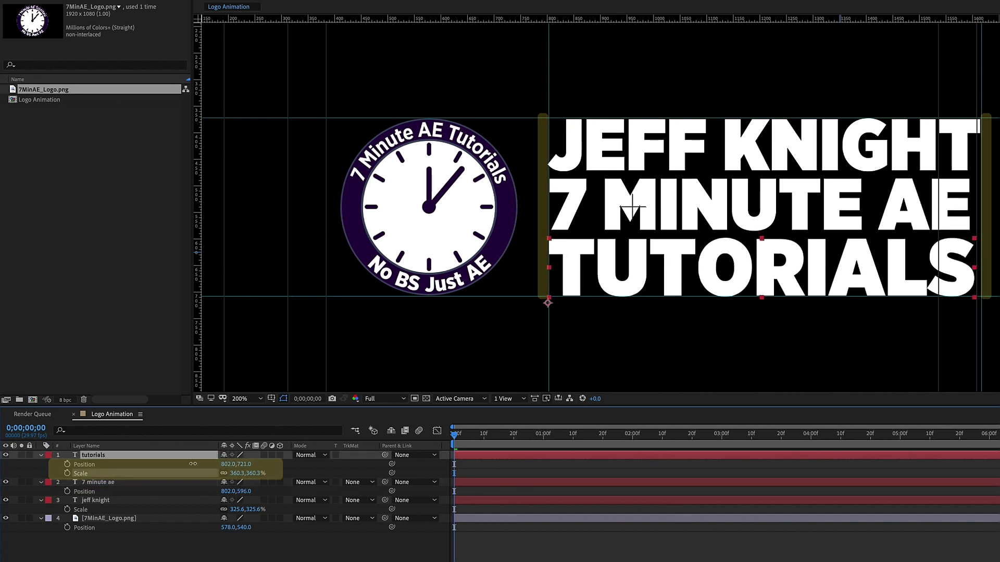
{"action": "left_click", "coordinate": [98, 481]}
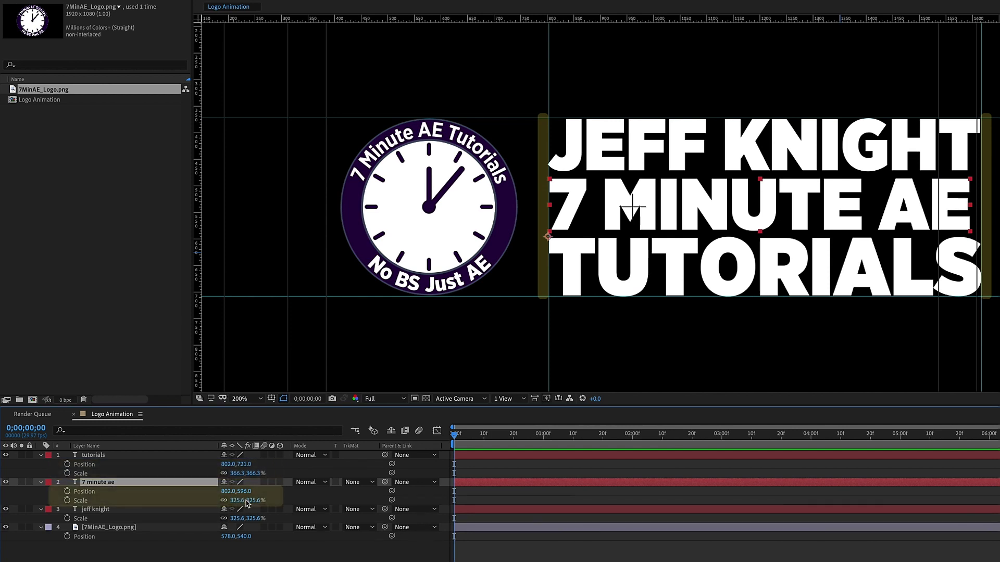
{"action": "left_click_drag", "start_coordinate": [242, 500], "coordinate": [269, 495]}
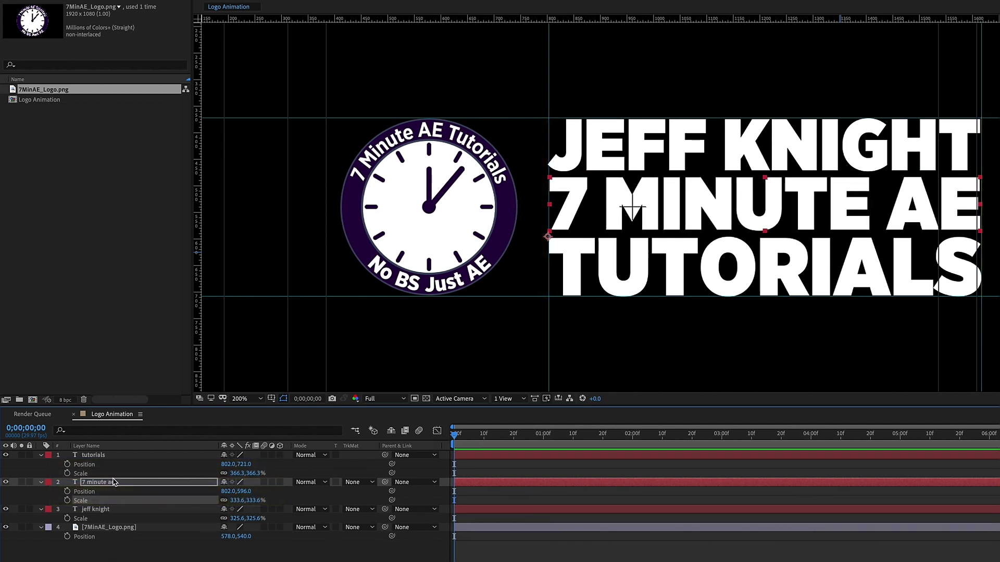
Colour the 7 MINUTE AE text bright purple (D06AFF)
{"action": "double_click", "coordinate": [113, 484]}
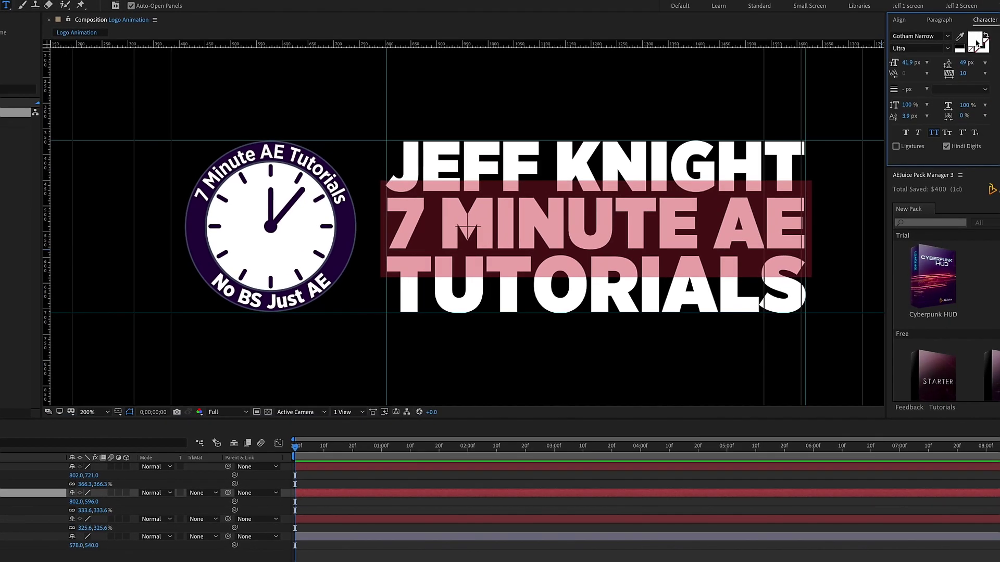
{"action": "left_click", "coordinate": [978, 43]}
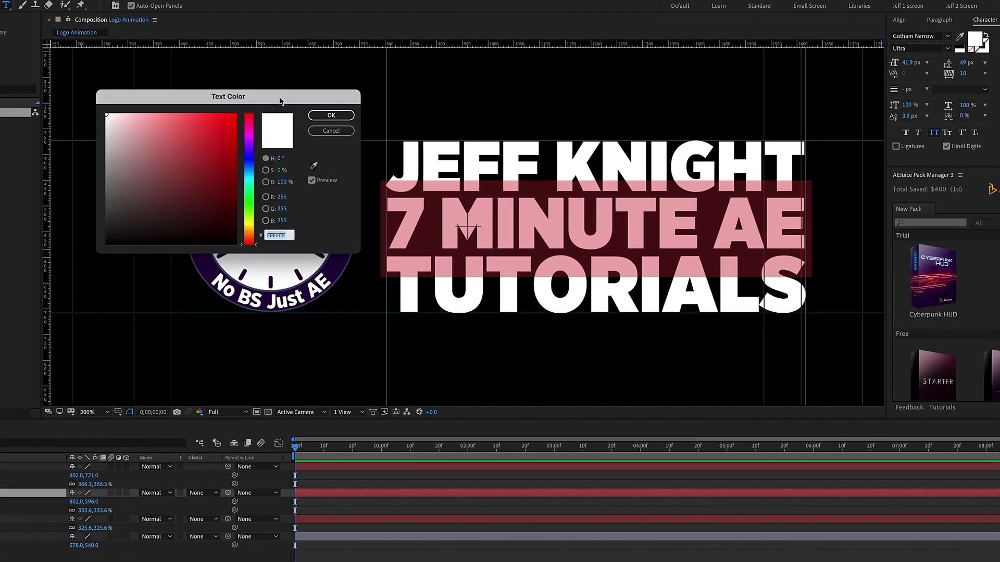
{"action": "left_click_drag", "start_coordinate": [281, 100], "coordinate": [195, 86]}
{"action": "left_click", "coordinate": [162, 129]}
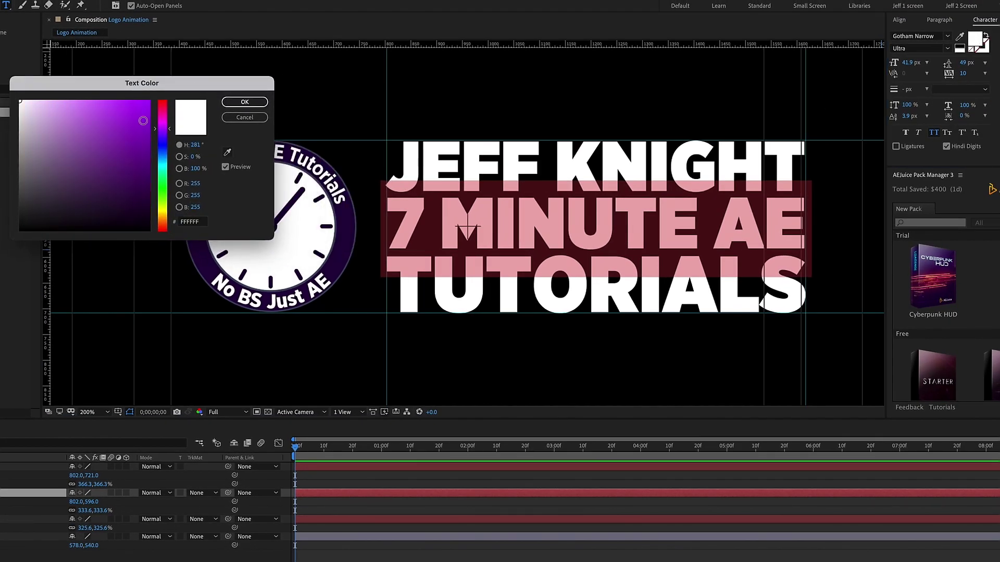
{"action": "left_click_drag", "start_coordinate": [142, 119], "coordinate": [102, 95]}
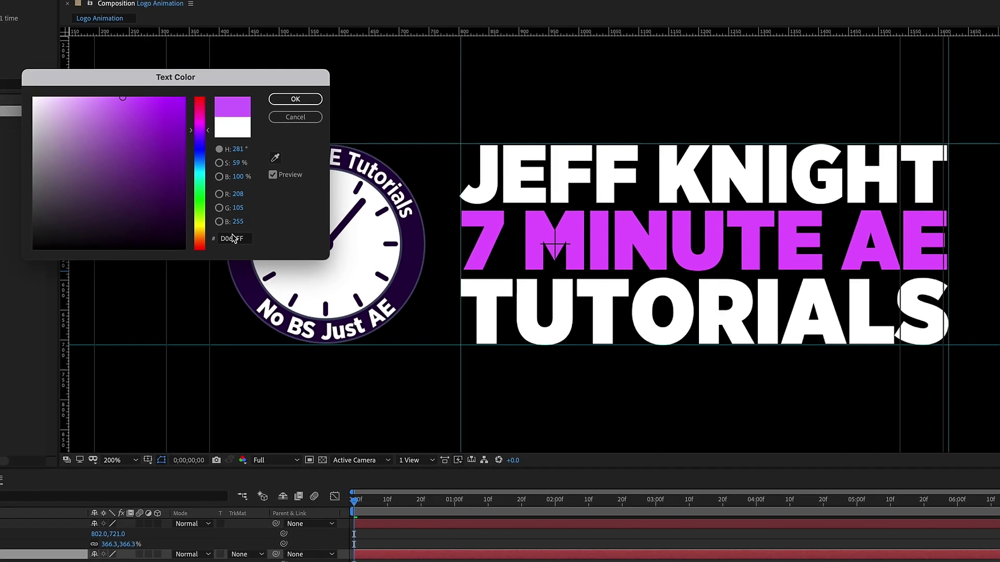
{"action": "left_click", "coordinate": [190, 222]}
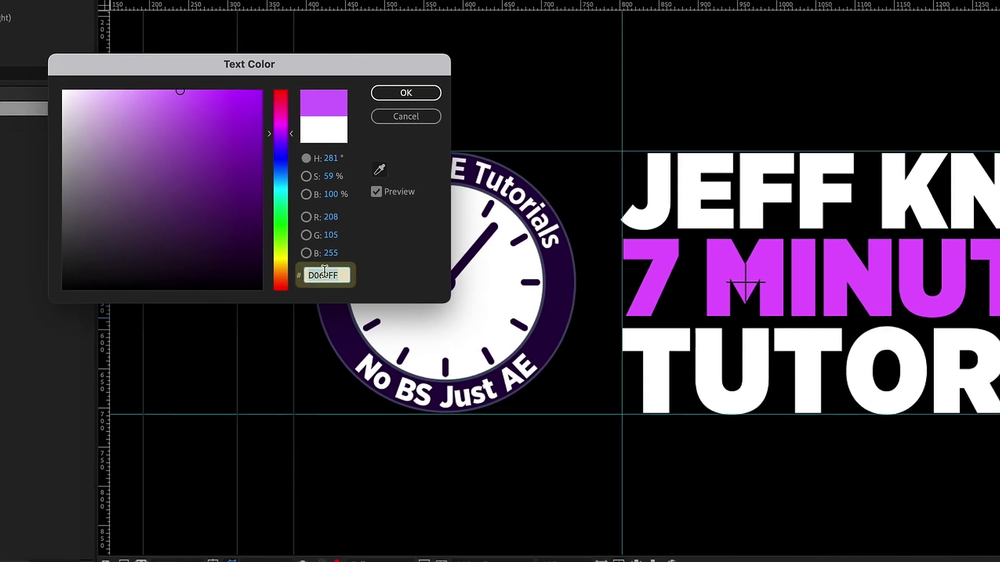
{"action": "left_click", "coordinate": [407, 93]}
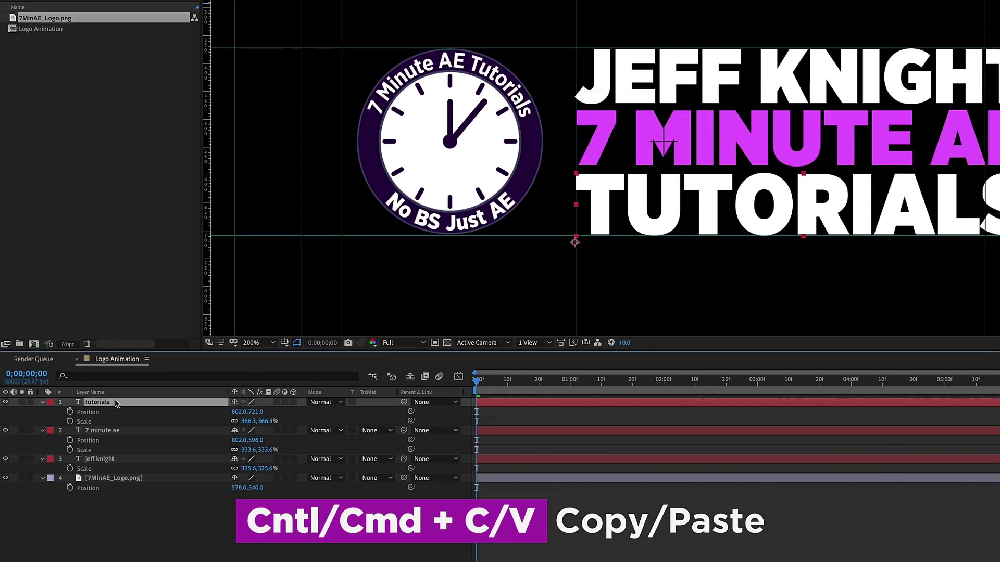
Colour the TUTORIALS text a darker purple (8832AF)
{"action": "double_click", "coordinate": [115, 403]}
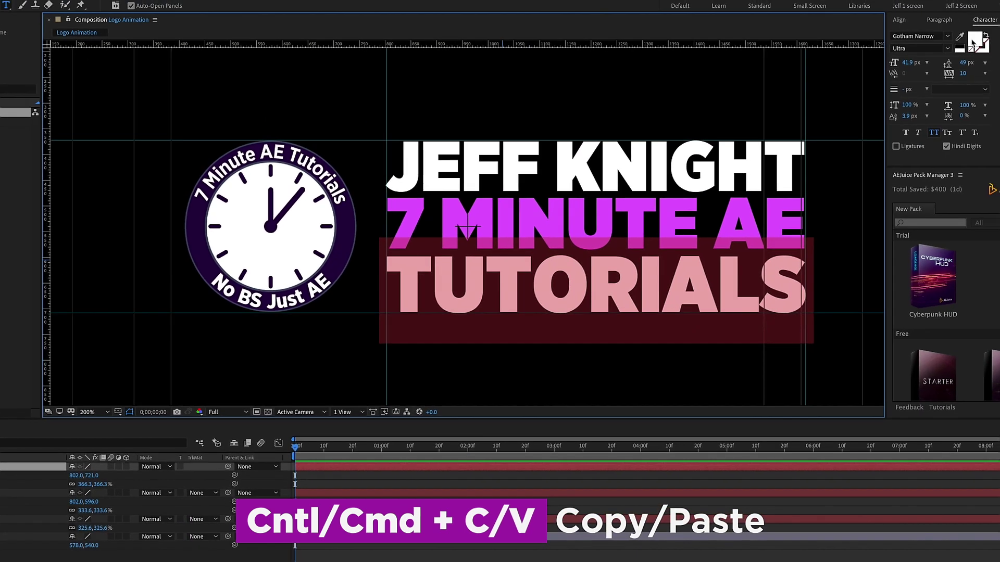
{"action": "type", "text": "D069FF"}
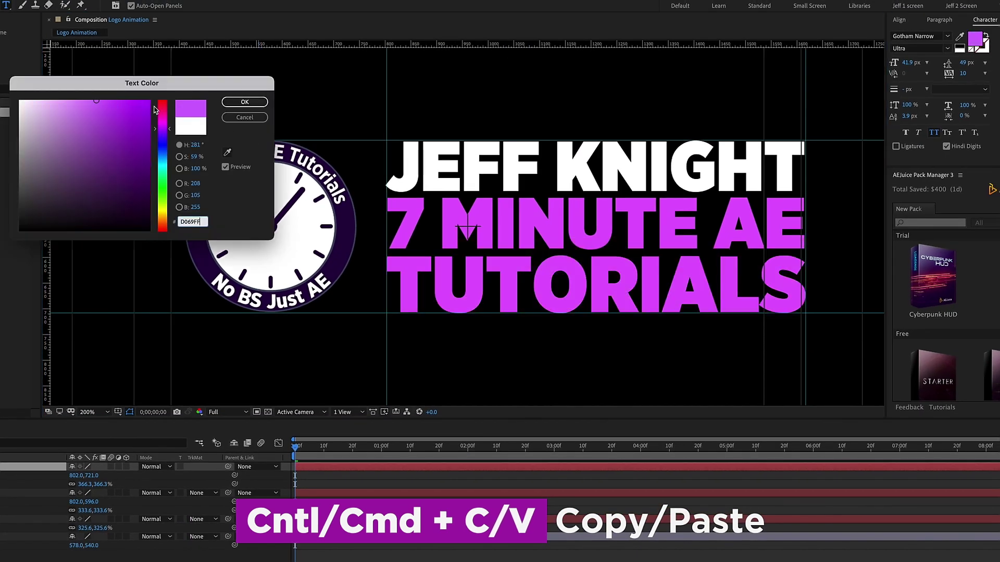
{"action": "left_click_drag", "start_coordinate": [108, 126], "coordinate": [112, 137]}
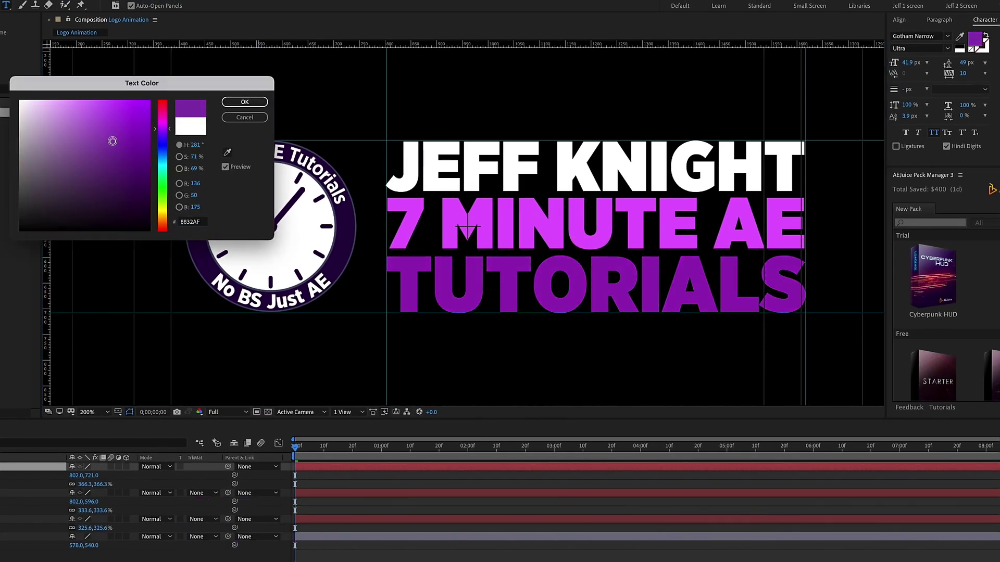
{"action": "left_click", "coordinate": [247, 102]}
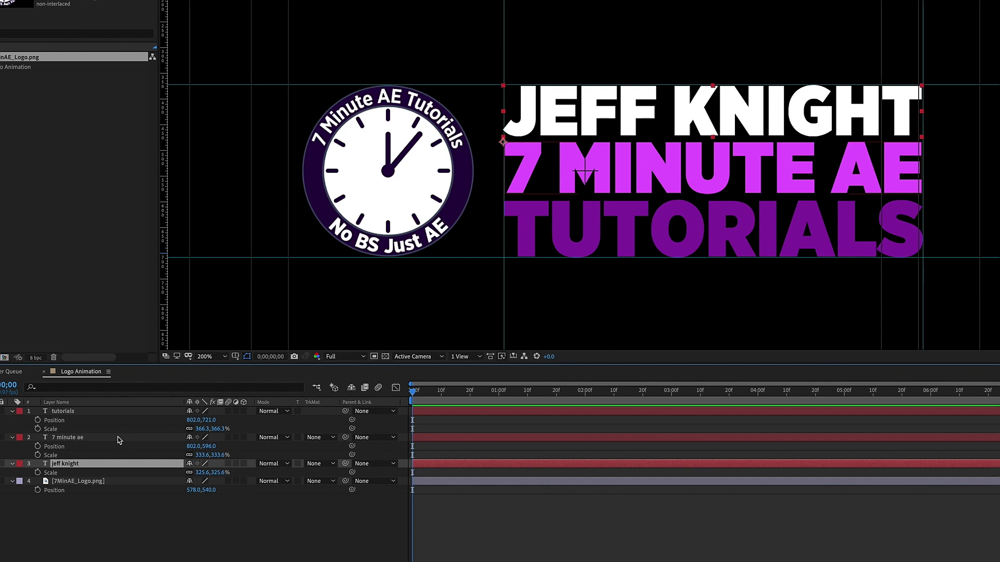
{"action": "left_click", "coordinate": [66, 430]}
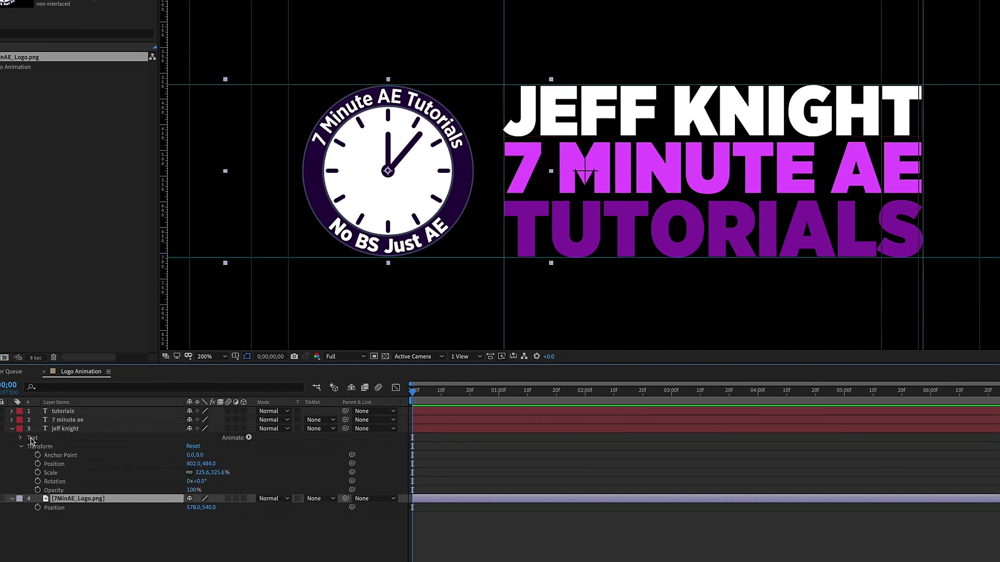
{"action": "left_click", "coordinate": [33, 439]}
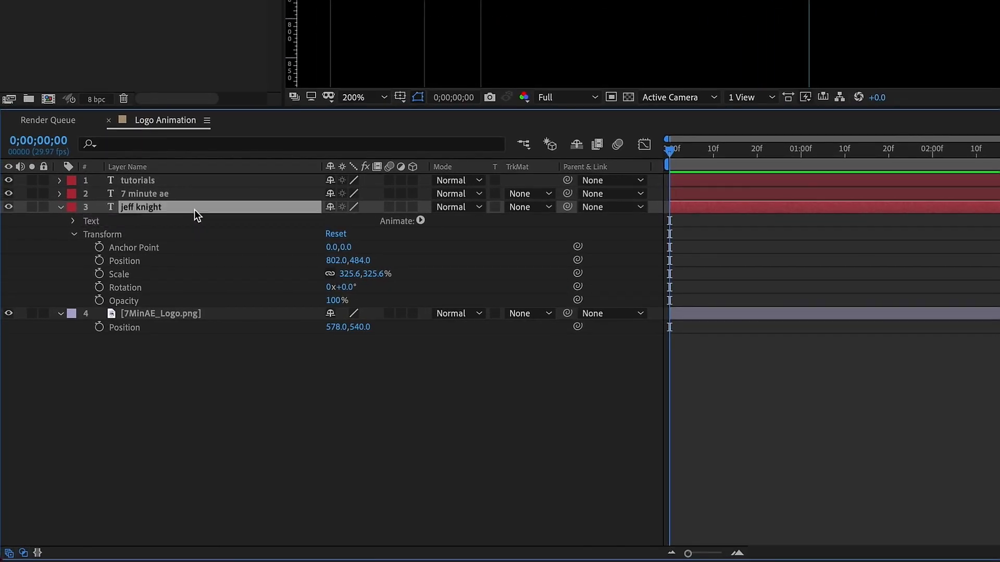
{"action": "left_click", "coordinate": [94, 221]}
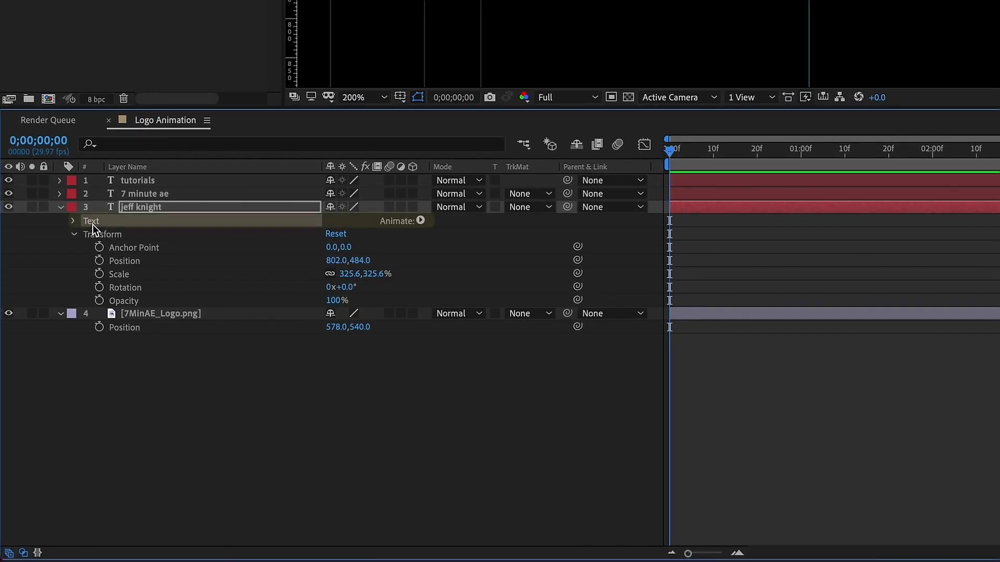
{"action": "left_click", "coordinate": [422, 222]}
{"action": "left_click", "coordinate": [474, 270]}
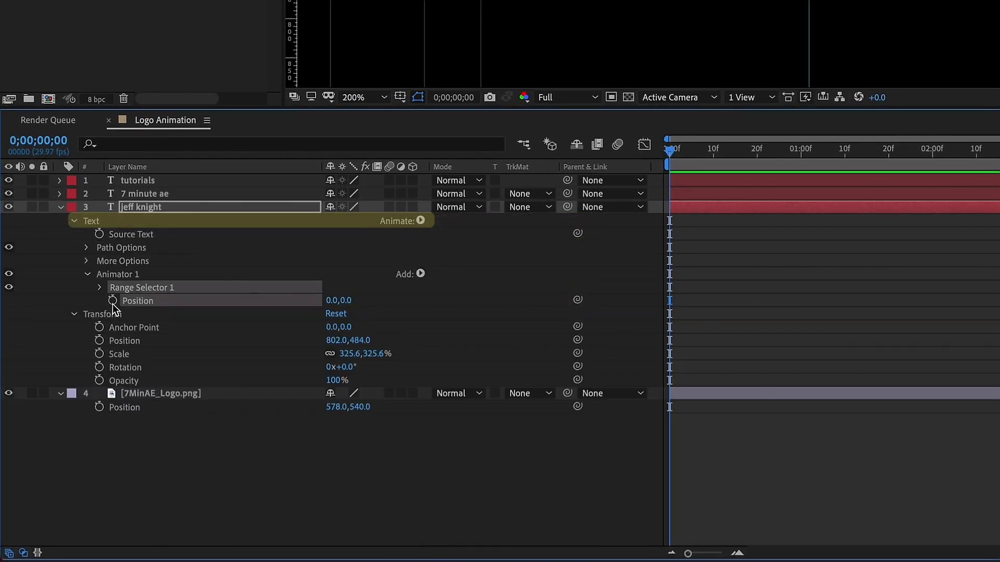
{"action": "left_click", "coordinate": [422, 222]}
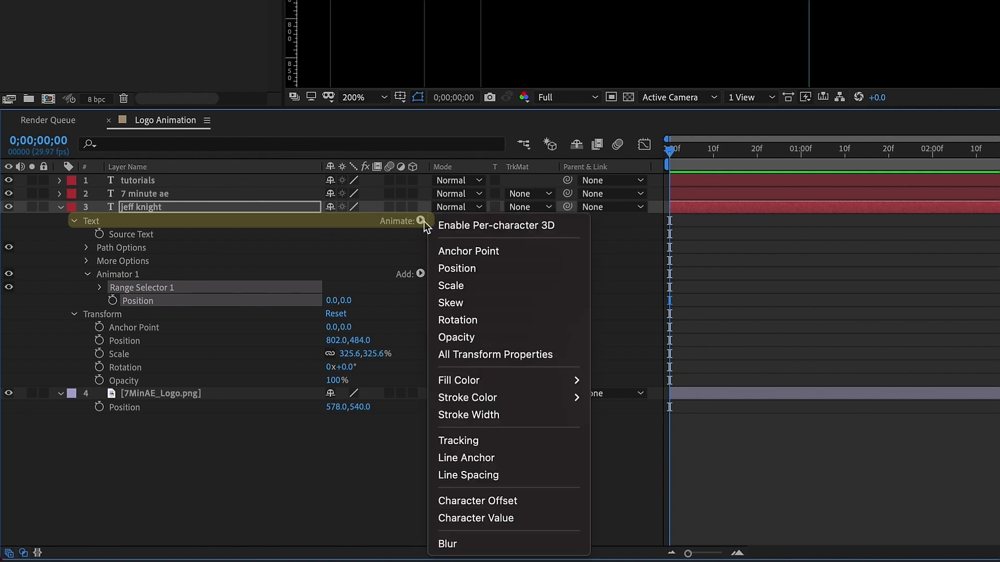
{"action": "left_click", "coordinate": [484, 226]}
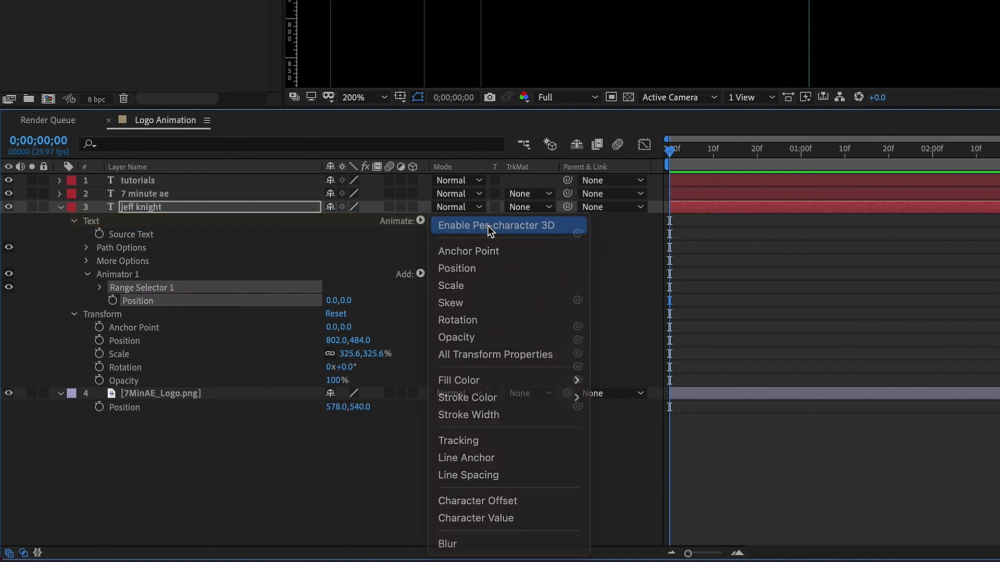
Reveal Range Selector 1's Offset and Advanced Shape settings
{"action": "left_click", "coordinate": [100, 289]}
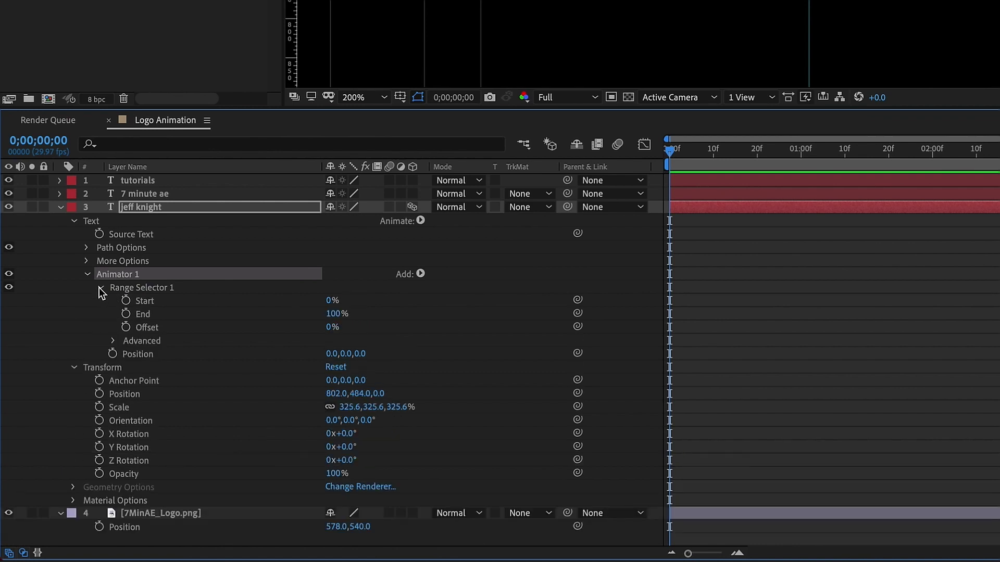
{"action": "left_click", "coordinate": [146, 328]}
{"action": "left_click", "coordinate": [114, 341]}
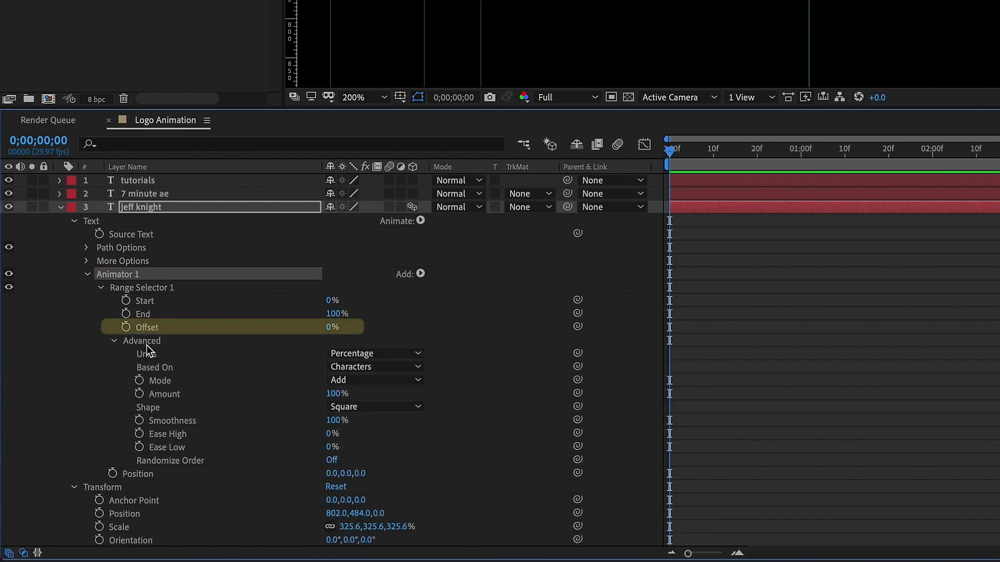
{"action": "left_click", "coordinate": [149, 408], "text": "ctrl"}
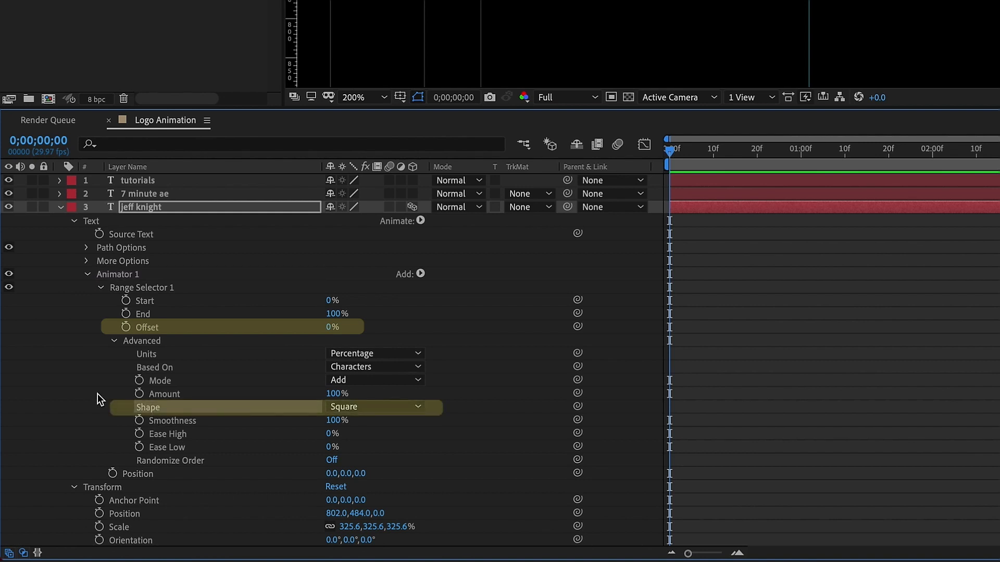
{"action": "left_click", "coordinate": [355, 408]}
Use Ramp Up shape, keyframe Offset -100% at frame 0 to 100% at frame 20, and preview
{"action": "left_click", "coordinate": [382, 443]}
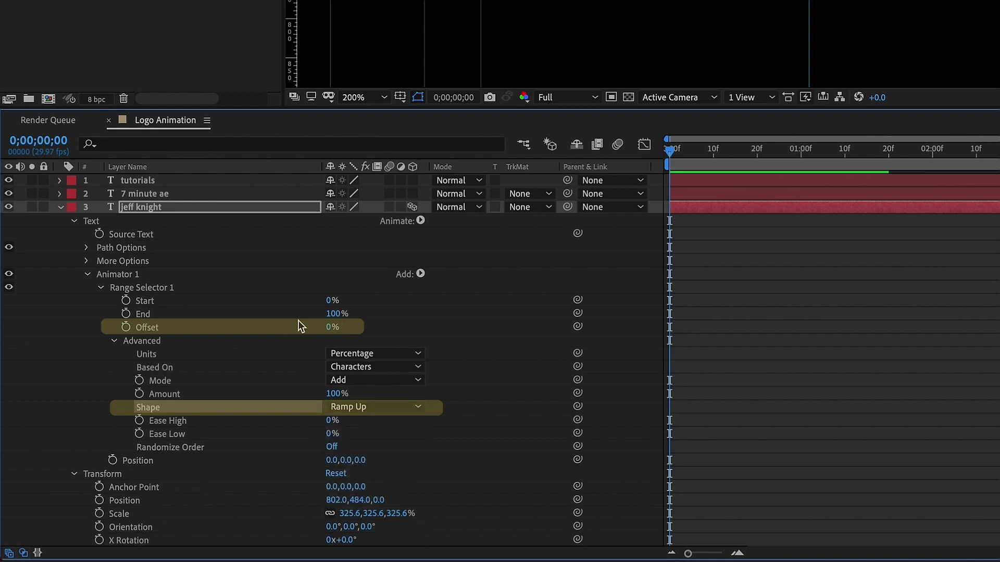
{"action": "left_click", "coordinate": [125, 327]}
{"action": "left_click_drag", "start_coordinate": [332, 327], "coordinate": [117, 328]}
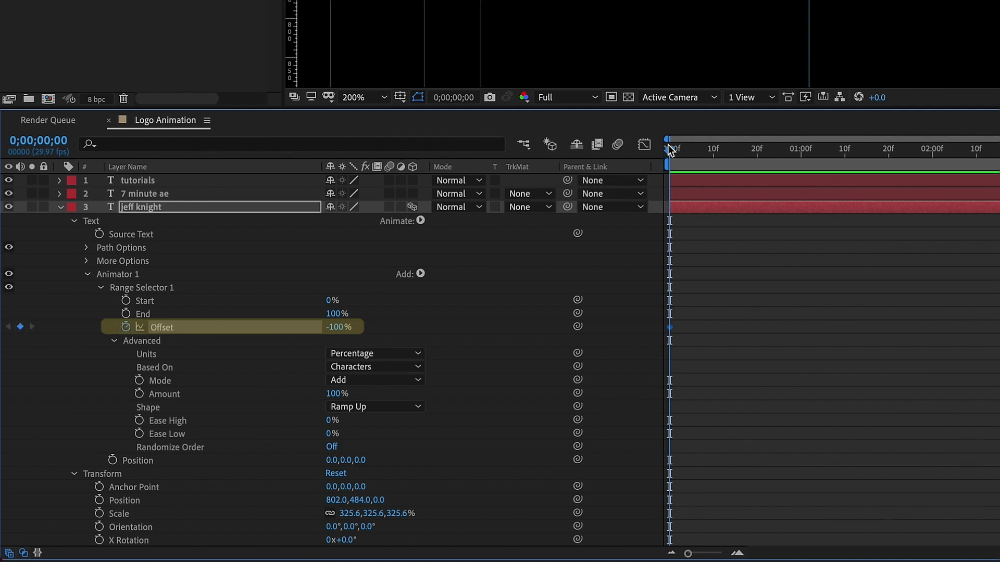
{"action": "left_click_drag", "start_coordinate": [670, 150], "coordinate": [757, 149]}
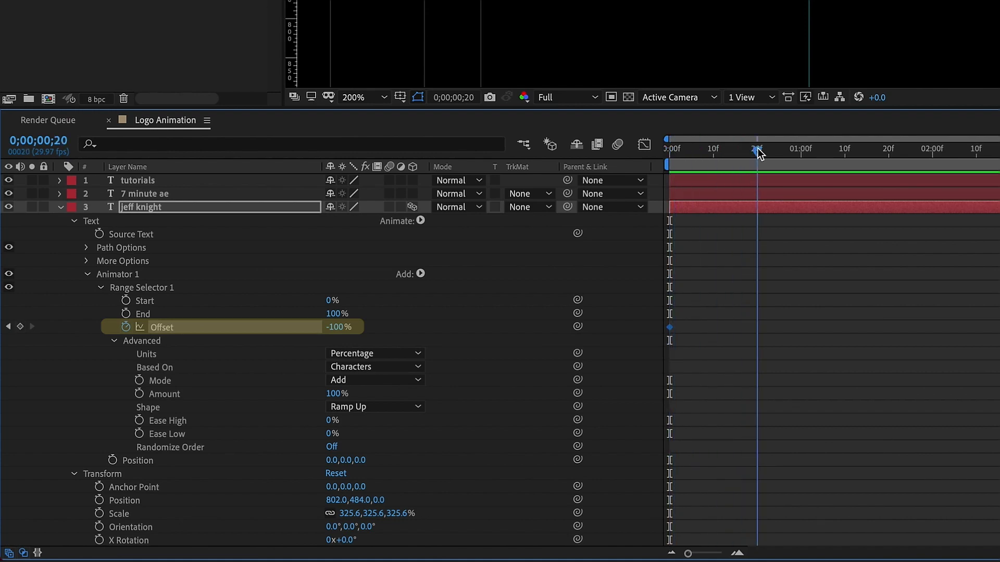
{"action": "left_click_drag", "start_coordinate": [337, 327], "coordinate": [540, 325]}
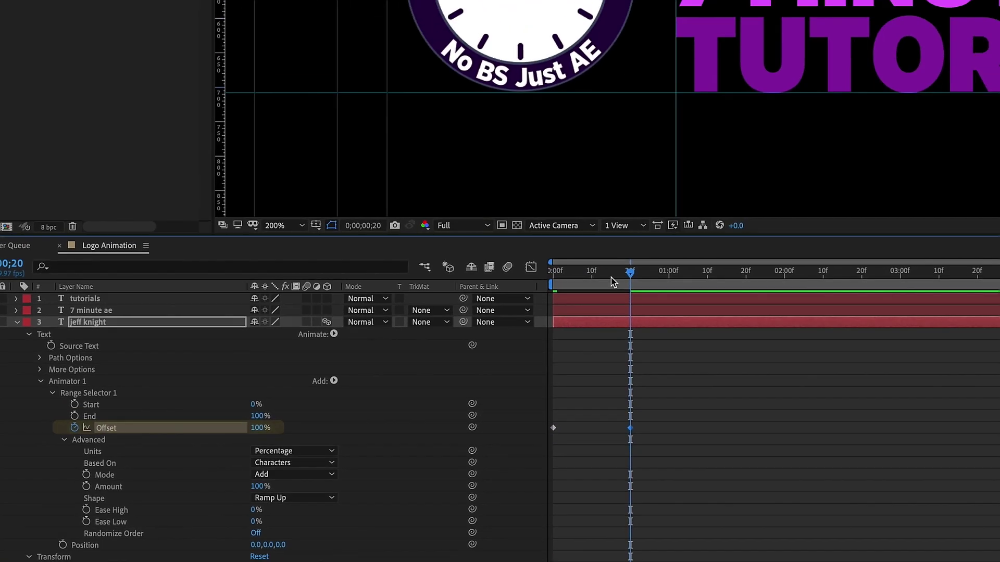
{"action": "key", "text": "space"}
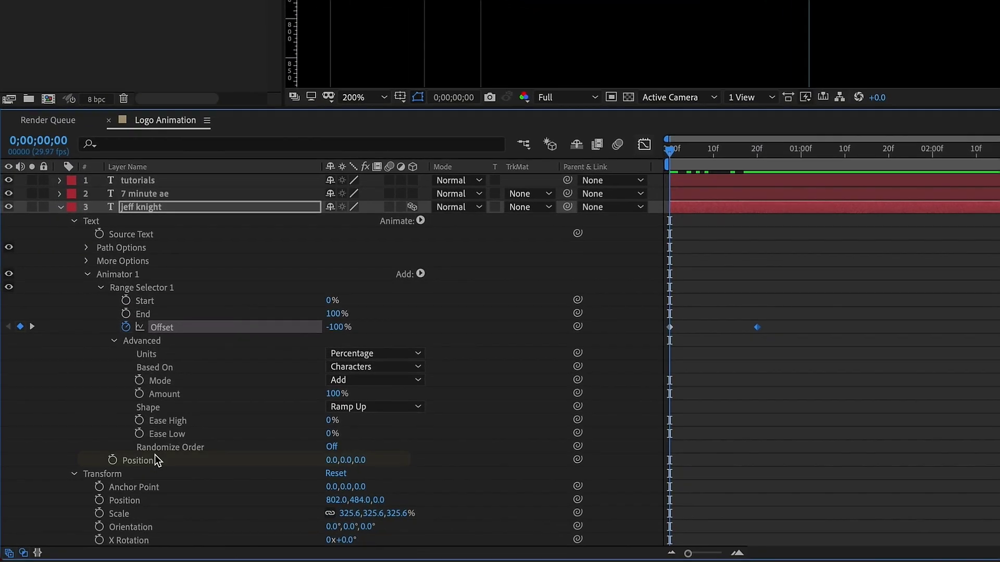
Set the jeff knight animator Position to -77, 0, -737
{"action": "left_click", "coordinate": [152, 460]}
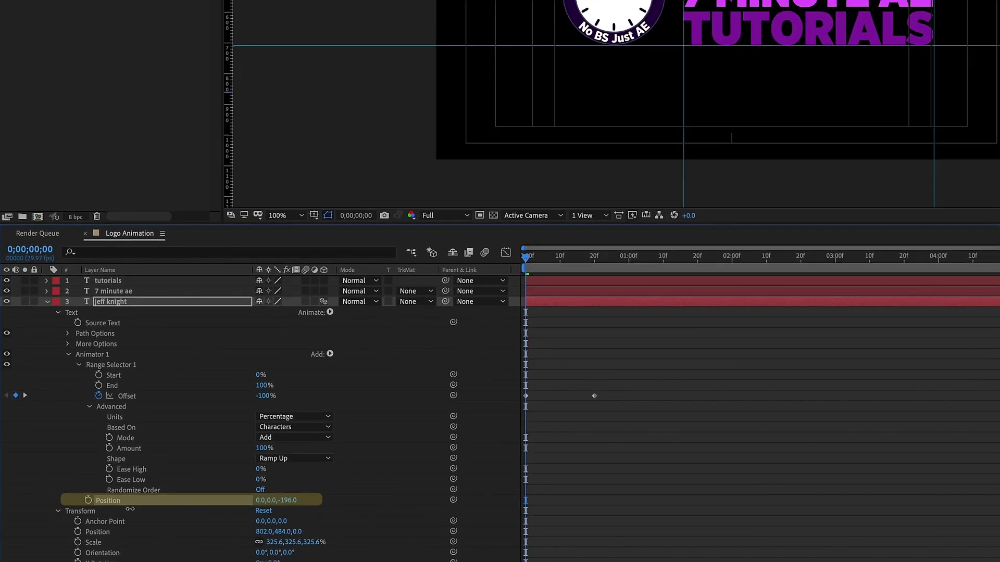
{"action": "left_click_drag", "start_coordinate": [361, 461], "coordinate": [344, 461]}
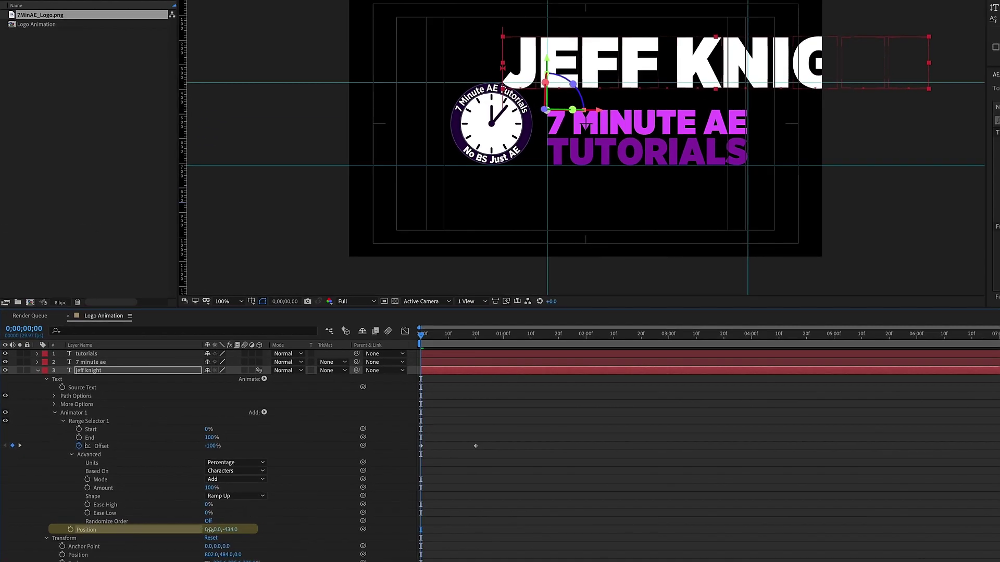
{"action": "left_click_drag", "start_coordinate": [211, 529], "coordinate": [175, 530]}
{"action": "left_click_drag", "start_coordinate": [239, 531], "coordinate": [160, 530]}
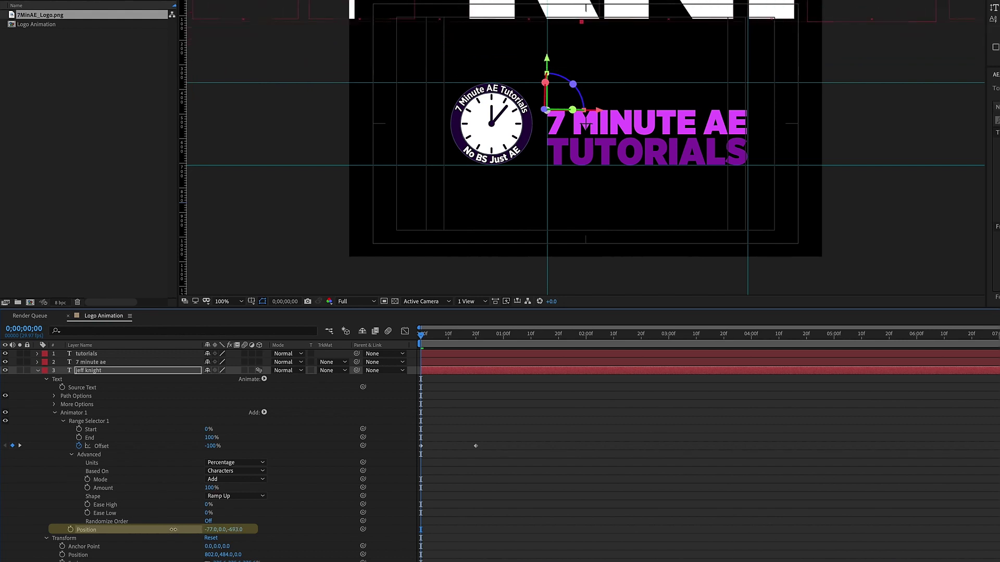
Scrub through the letter fly-in and switch Randomize Order on
{"action": "left_click_drag", "start_coordinate": [528, 336], "coordinate": [504, 336]}
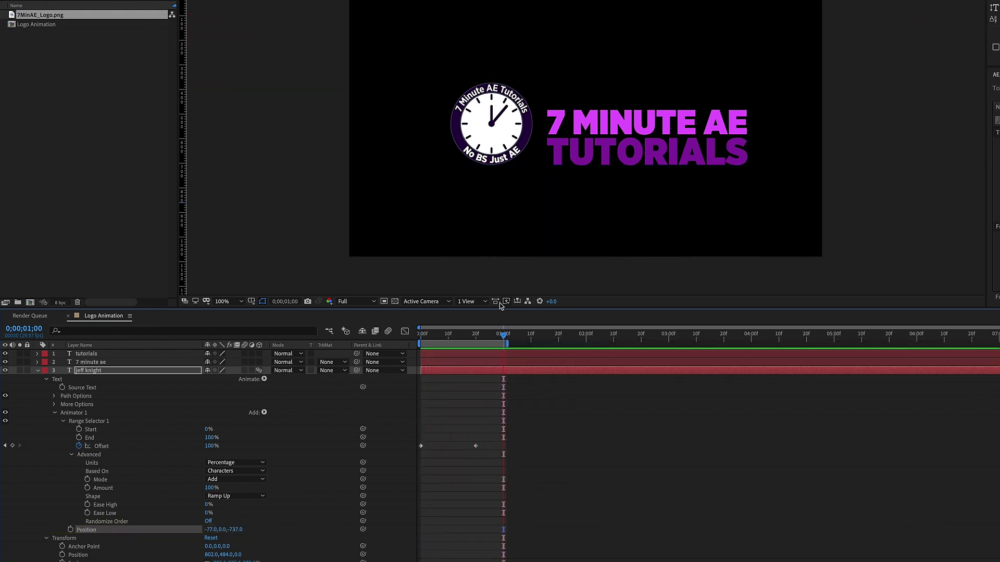
{"action": "mouse_move", "coordinate": [505, 335]}
{"action": "left_mouse_down"}
{"action": "mouse_move", "coordinate": [435, 336]}
{"action": "mouse_move", "coordinate": [472, 336]}
{"action": "left_mouse_up"}
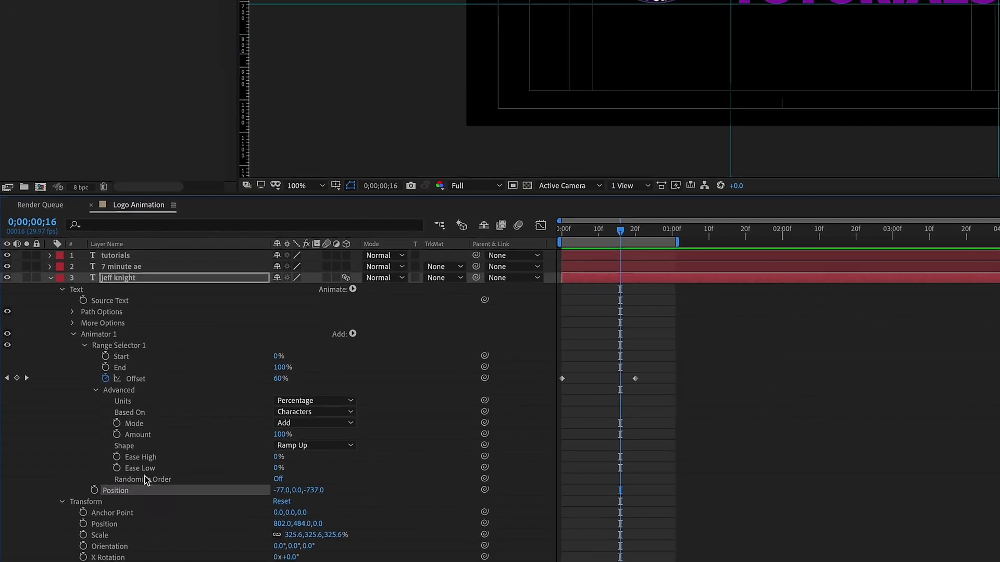
{"action": "left_click", "coordinate": [108, 522]}
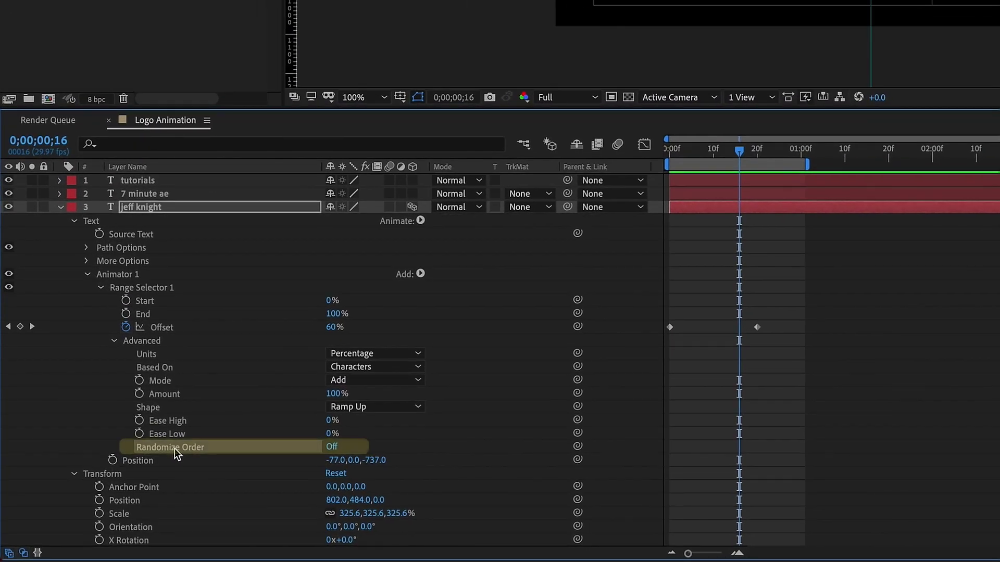
{"action": "left_click", "coordinate": [332, 447]}
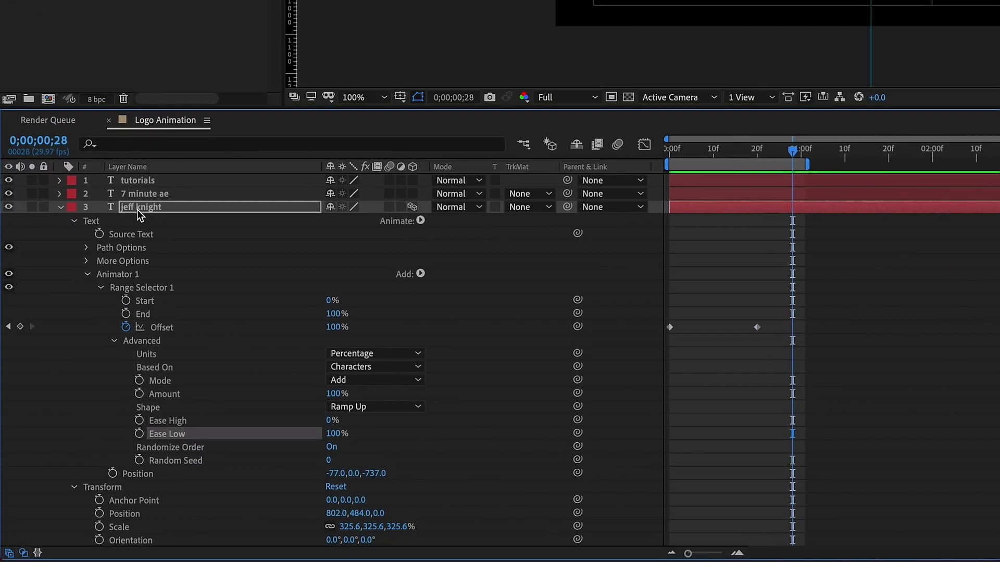
{"action": "key", "text": "Return"}
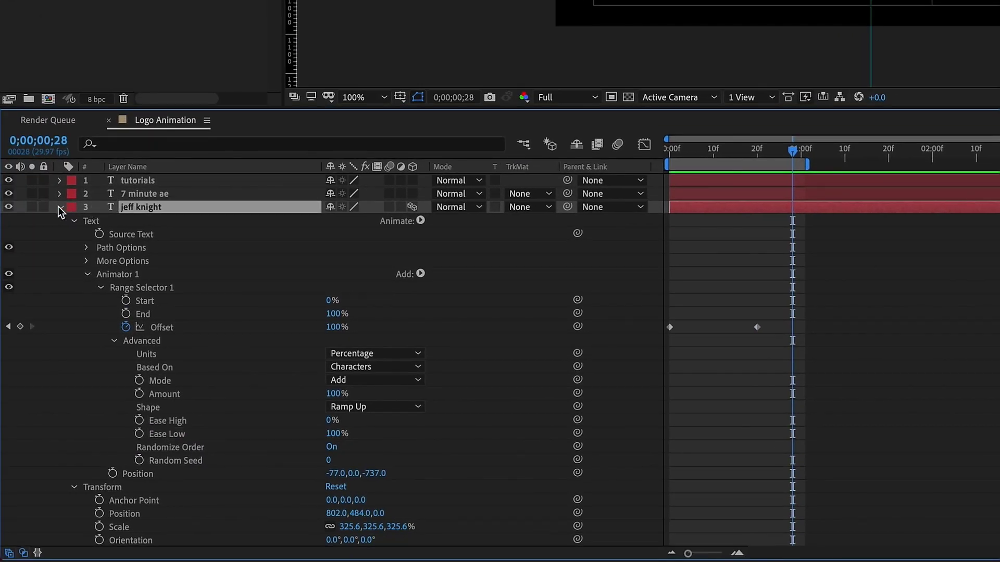
Give 7 minute ae a Position animator shifting it 305 to the right
{"action": "left_click", "coordinate": [59, 206]}
{"action": "left_click", "coordinate": [147, 194]}
{"action": "left_click", "coordinate": [59, 194]}
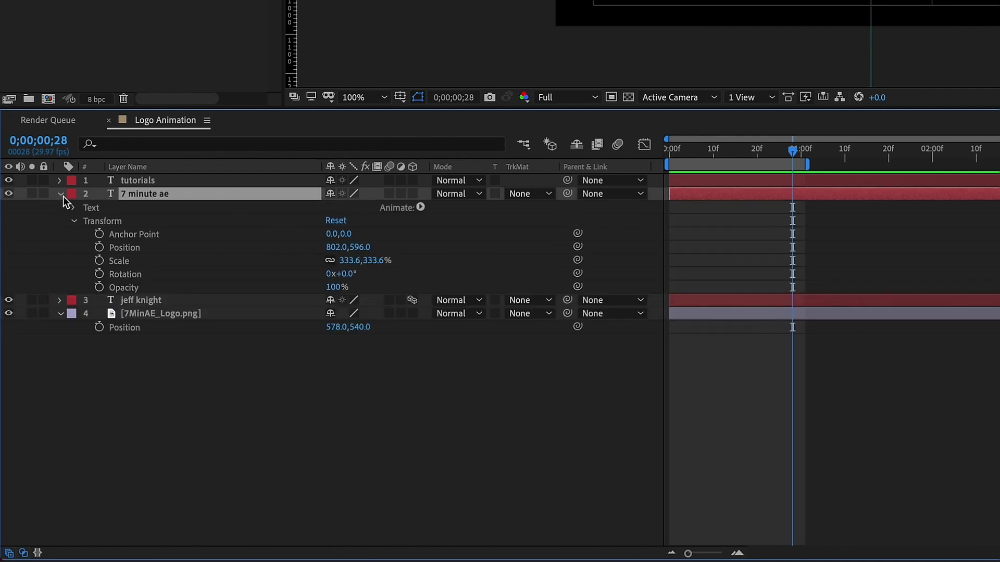
{"action": "left_click", "coordinate": [420, 208]}
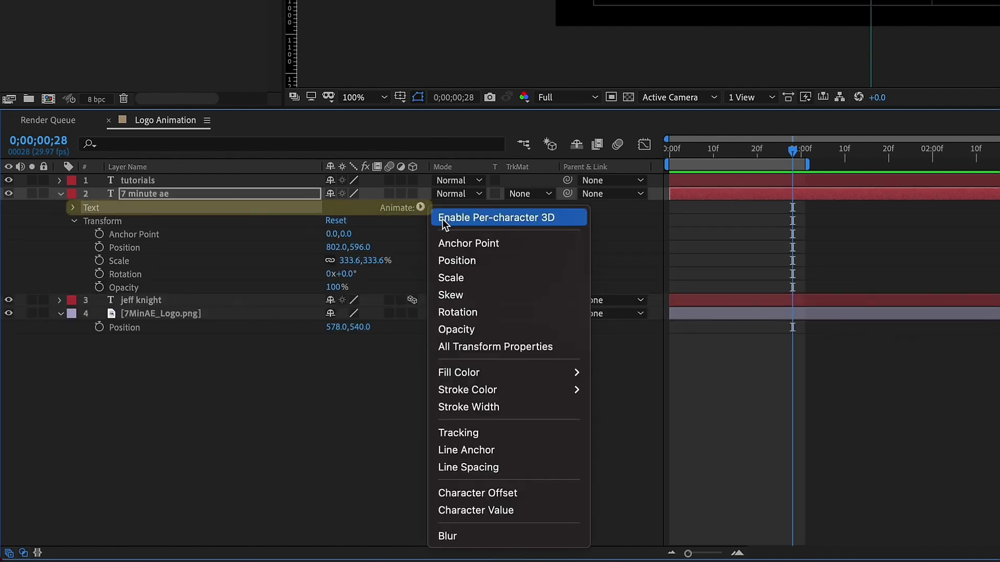
{"action": "left_click", "coordinate": [476, 261]}
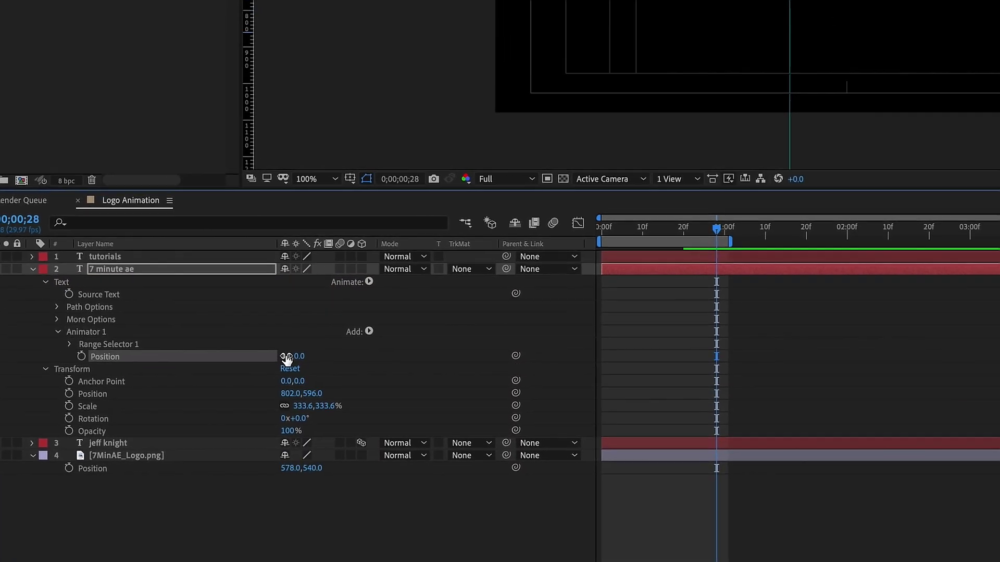
{"action": "left_click_drag", "start_coordinate": [331, 287], "coordinate": [375, 287]}
{"action": "left_click_drag", "start_coordinate": [373, 467], "coordinate": [391, 465]}
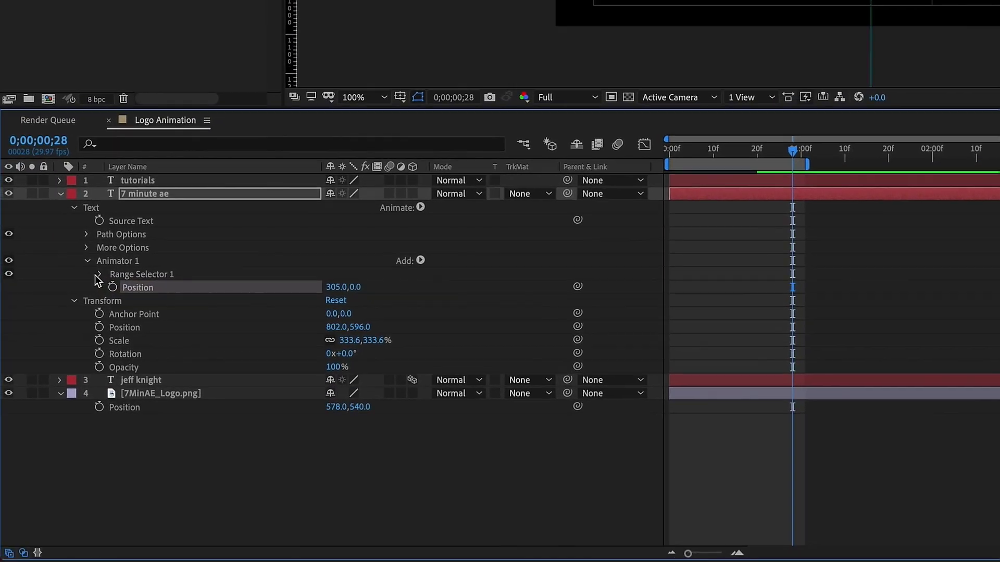
Set the 7 minute ae range selector to Ramp Up shape with Ease Low 100%
{"action": "left_click", "coordinate": [99, 275]}
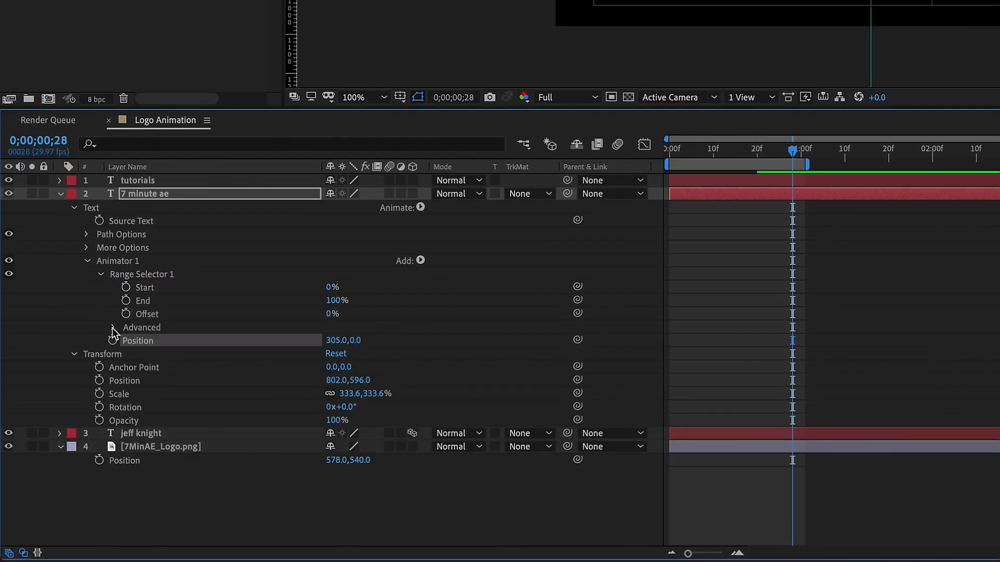
{"action": "left_click", "coordinate": [113, 328]}
{"action": "left_click", "coordinate": [344, 394]}
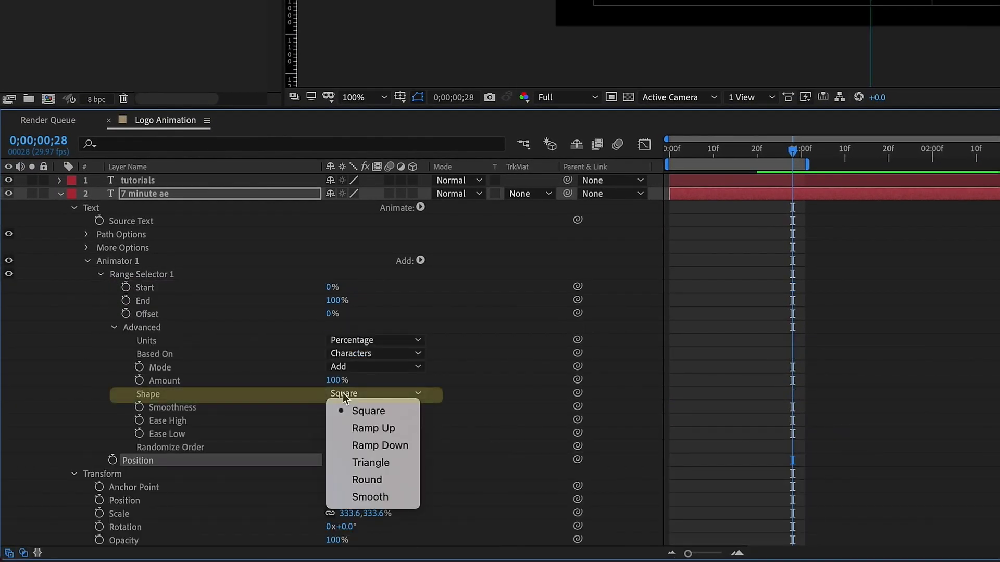
{"action": "left_click", "coordinate": [373, 429]}
{"action": "left_click", "coordinate": [188, 423]}
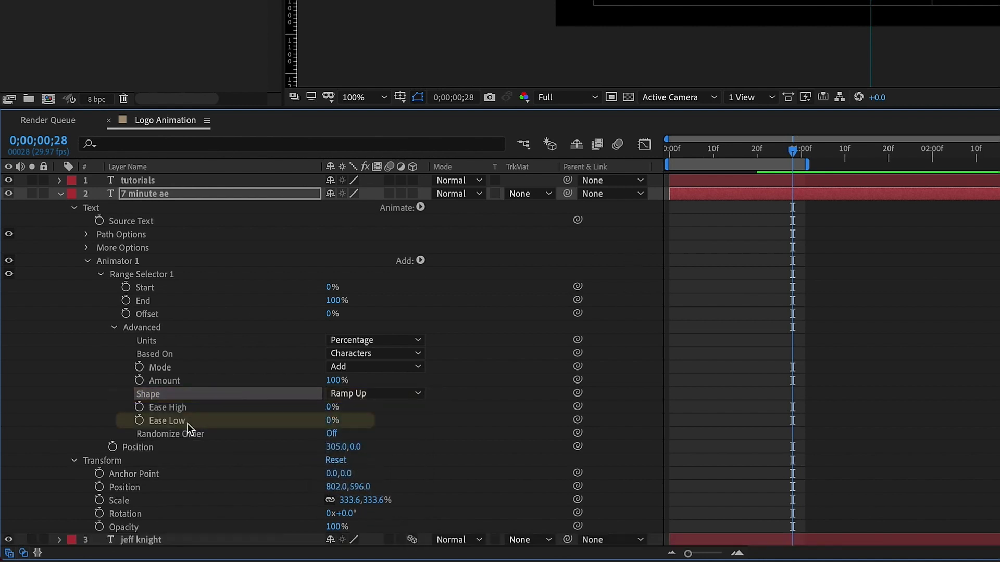
{"action": "left_click", "coordinate": [332, 421]}
{"action": "type", "text": "100"}
{"action": "key", "text": "Return"}
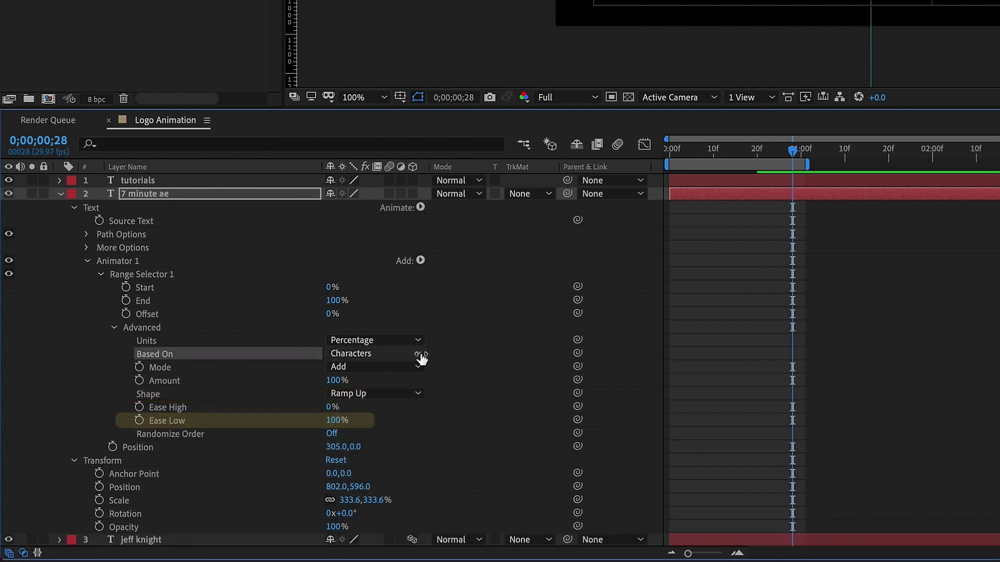
Base the 7 minute ae selector on Words and return to the timeline start
{"action": "left_click", "coordinate": [421, 356]}
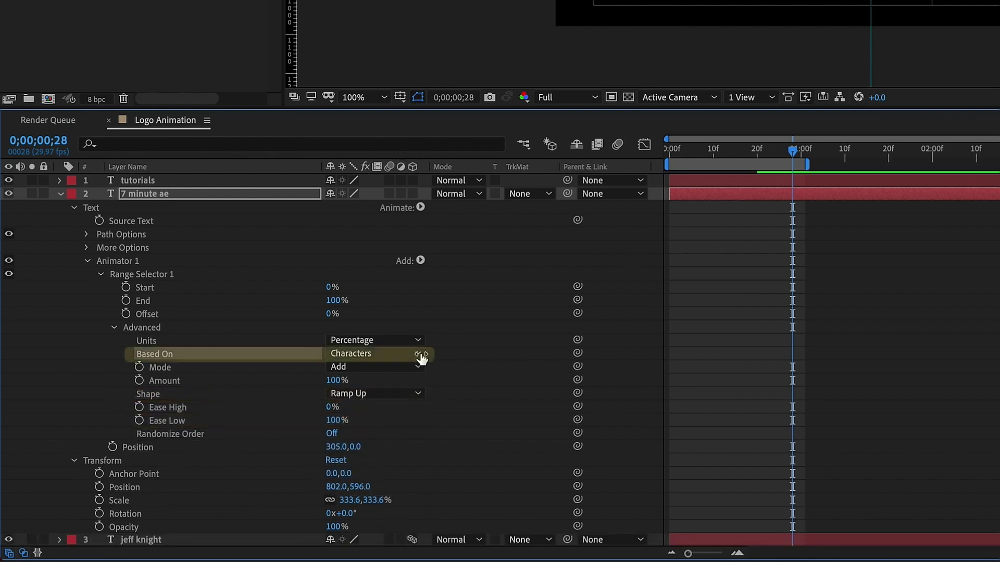
{"action": "left_click", "coordinate": [389, 353]}
{"action": "left_click", "coordinate": [367, 399]}
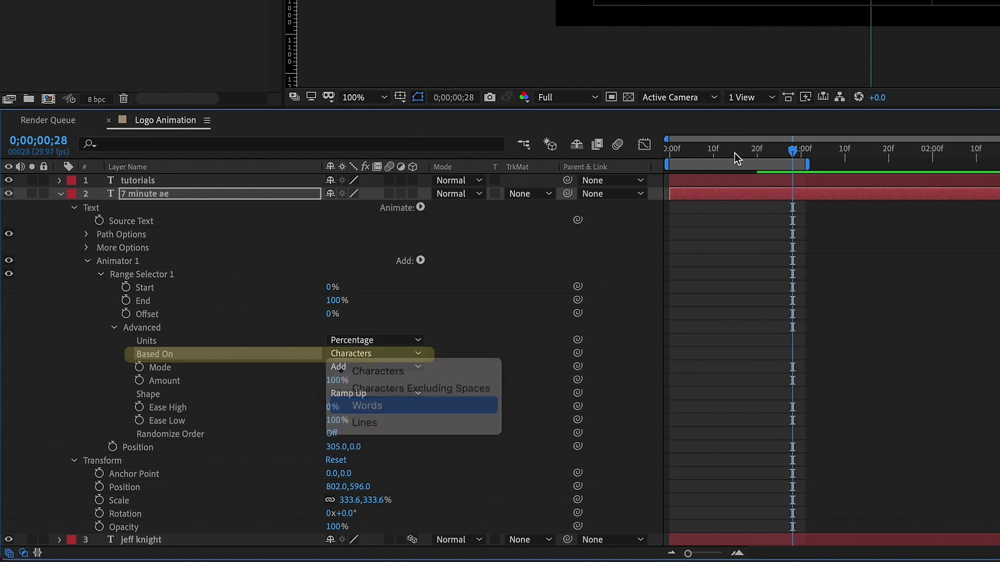
{"action": "left_click", "coordinate": [670, 150]}
{"action": "key", "text": "bracketleft"}
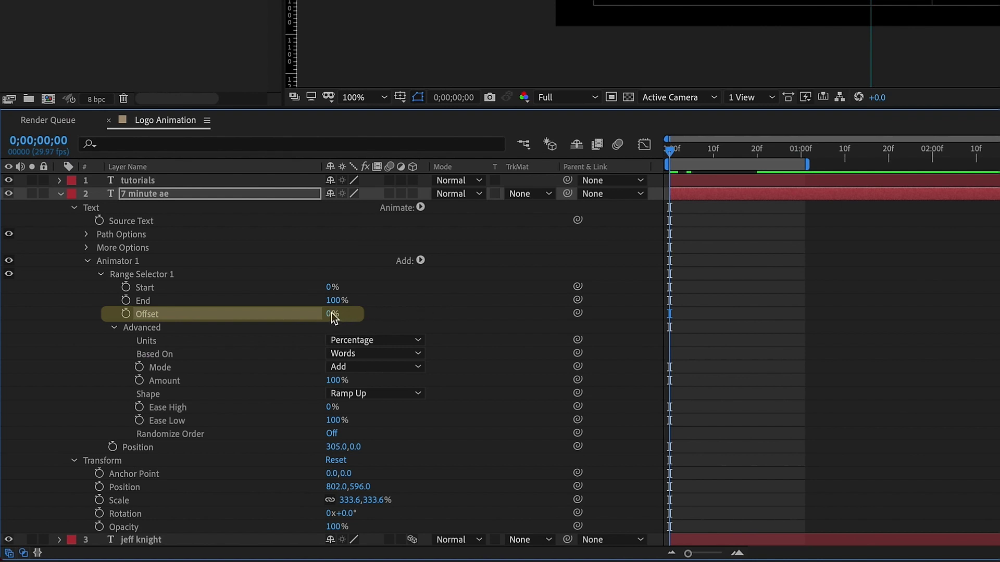
Keyframe the 7 minute ae Offset from -100% at frame 0 to 100% at frame 20, and preview
{"action": "left_click_drag", "start_coordinate": [333, 314], "coordinate": [255, 313]}
{"action": "left_click", "coordinate": [126, 313]}
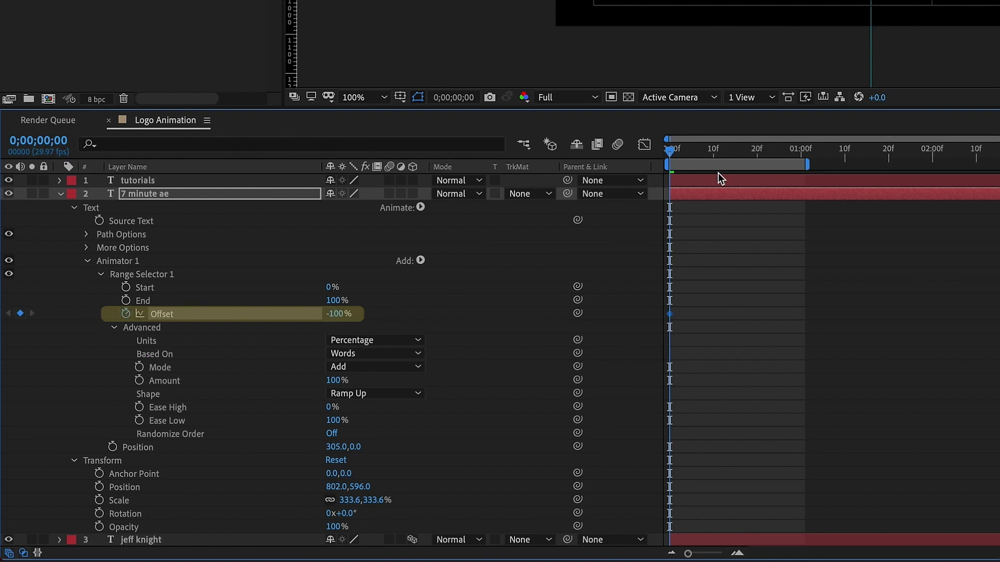
{"action": "left_click", "coordinate": [751, 152]}
{"action": "left_click_drag", "start_coordinate": [337, 313], "coordinate": [630, 283]}
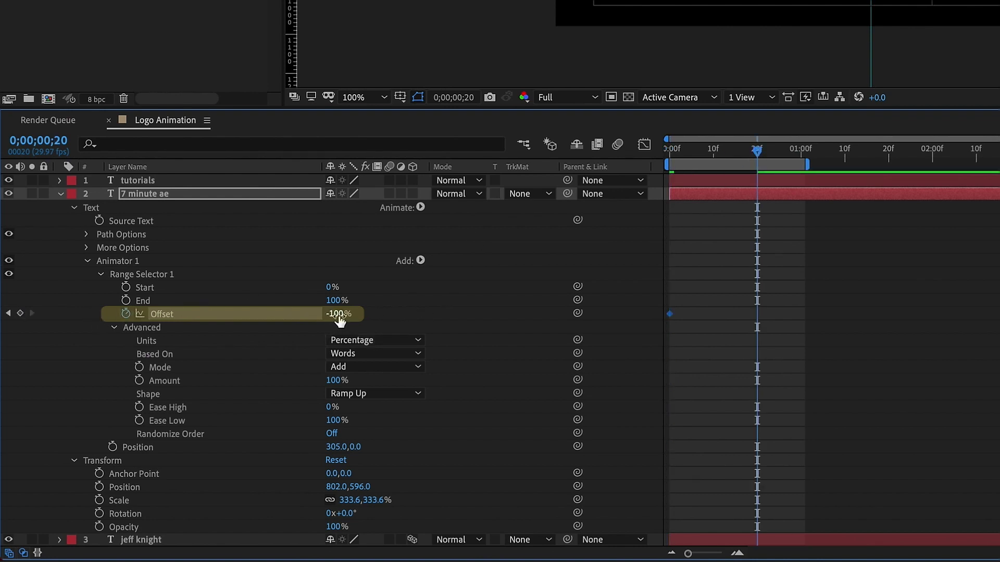
{"action": "key", "text": "space"}
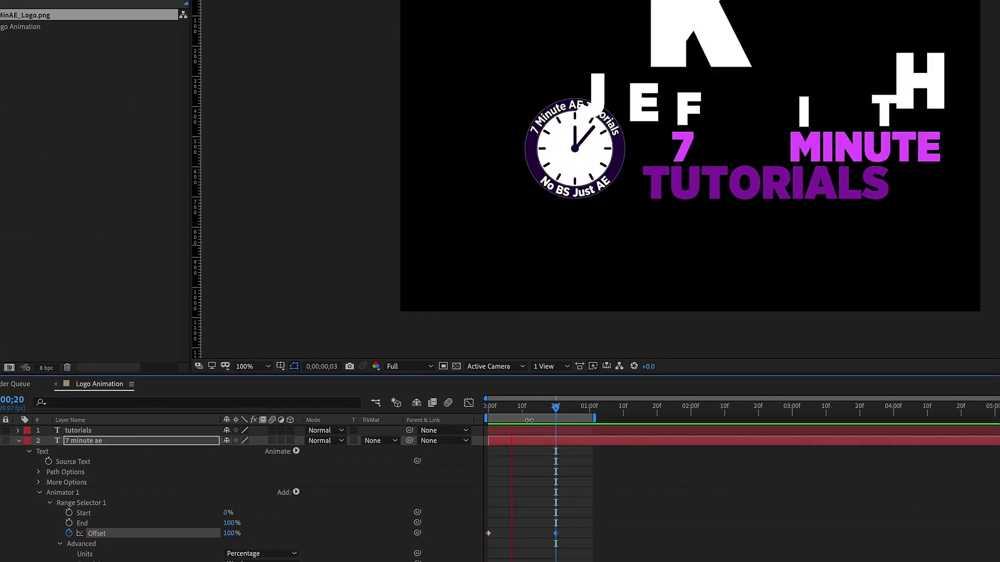
{"action": "mouse_move", "coordinate": [529, 406]}
{"action": "left_mouse_down"}
{"action": "mouse_move", "coordinate": [487, 406]}
{"action": "mouse_move", "coordinate": [561, 407]}
{"action": "left_mouse_up"}
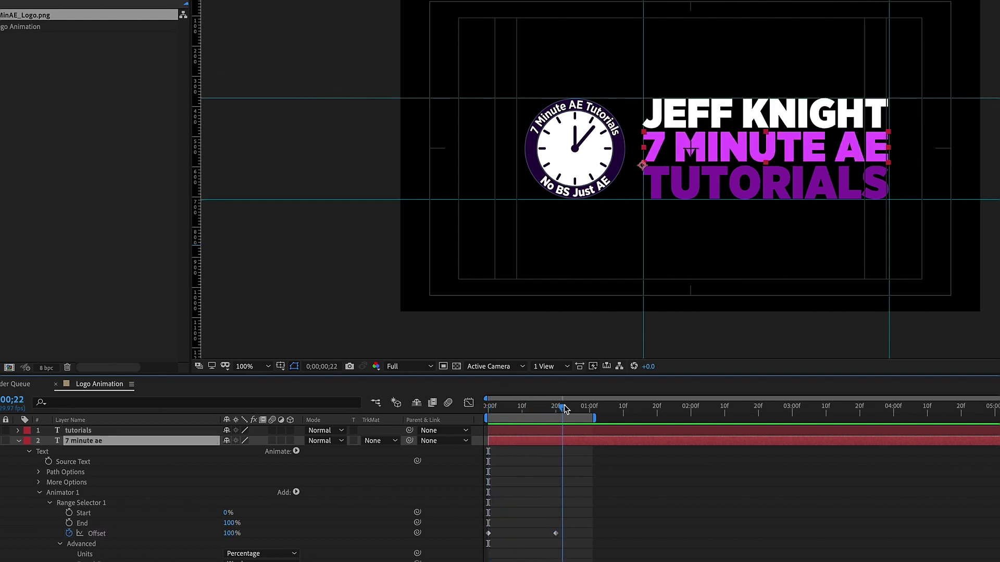
Add a new mask to the 7 minute ae layer and preview the word animation
{"action": "right_click", "coordinate": [554, 440]}
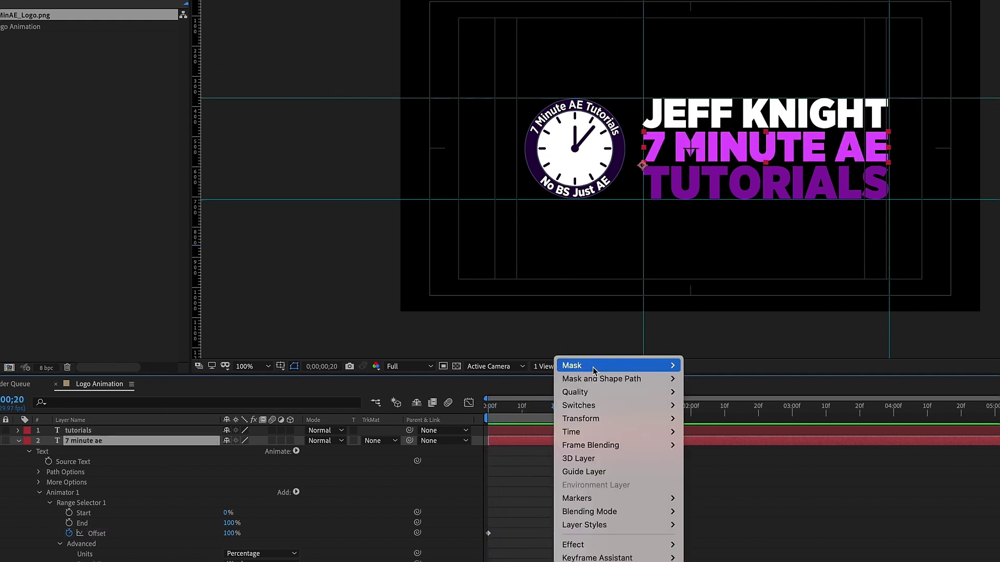
{"action": "mouse_move", "coordinate": [593, 365]}
{"action": "left_click", "coordinate": [706, 369]}
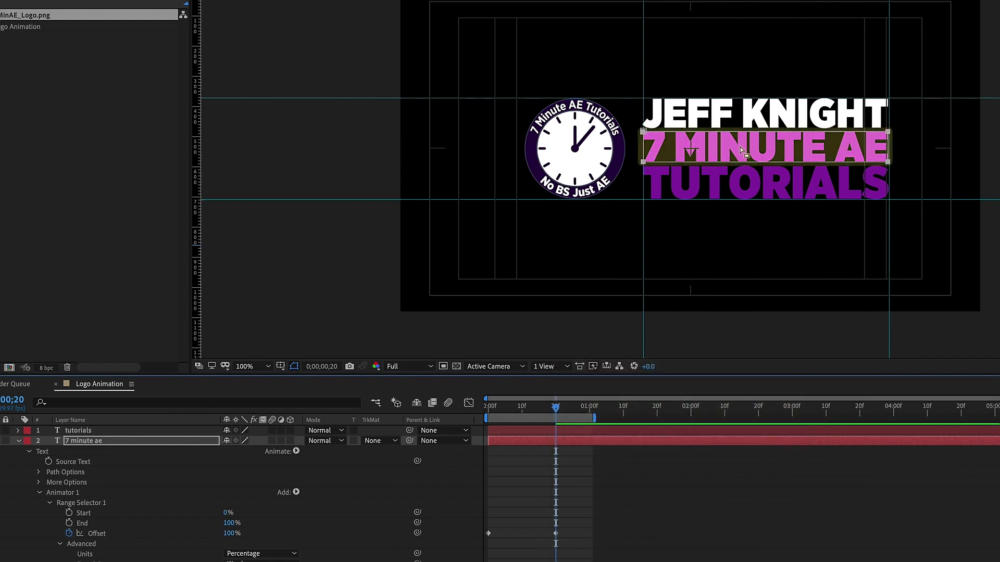
{"action": "key", "text": "space"}
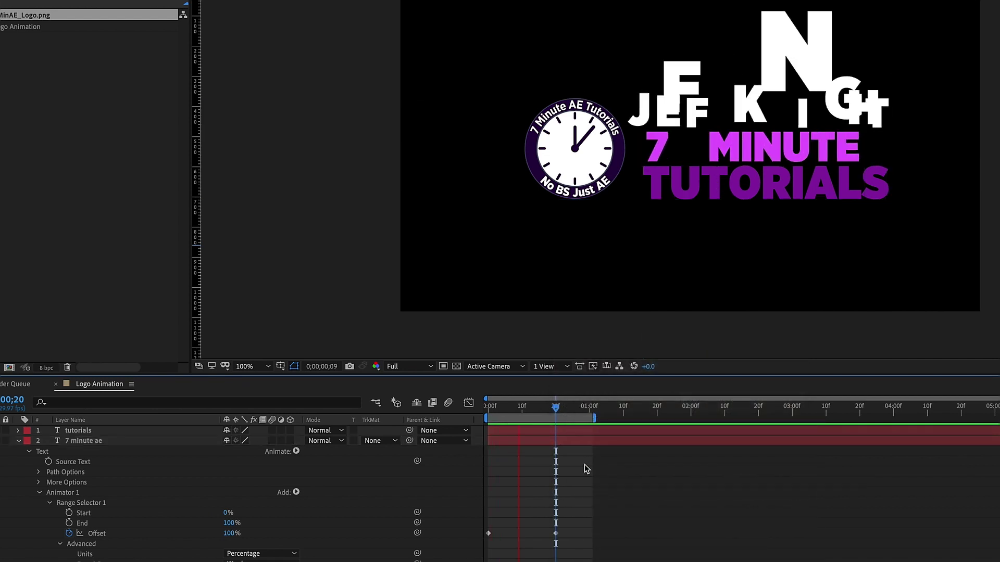
{"action": "key", "text": "space"}
{"action": "left_click", "coordinate": [562, 406]}
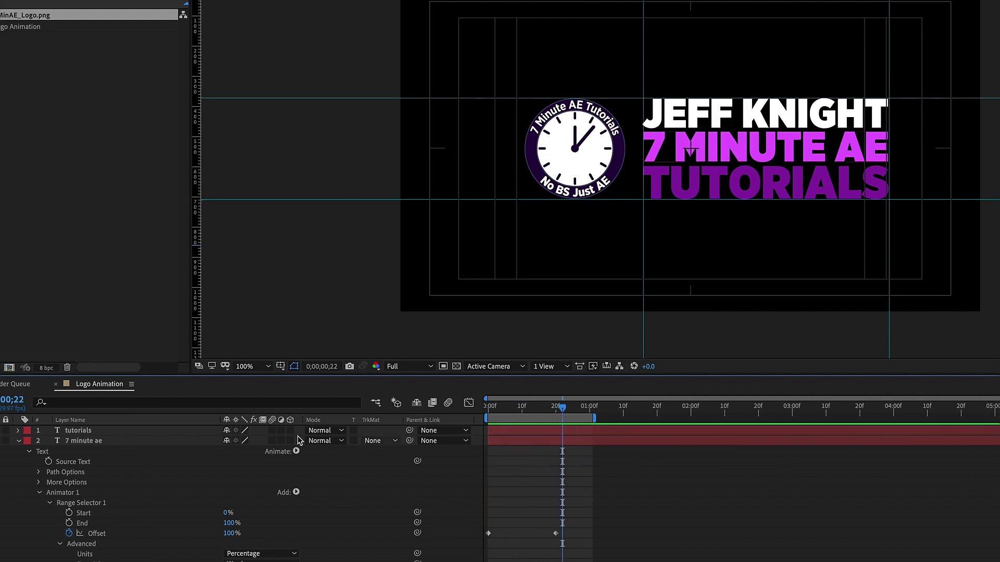
{"action": "left_click", "coordinate": [112, 441]}
{"action": "key", "text": "Page_Up"}
{"action": "key", "text": "Page_Up"}
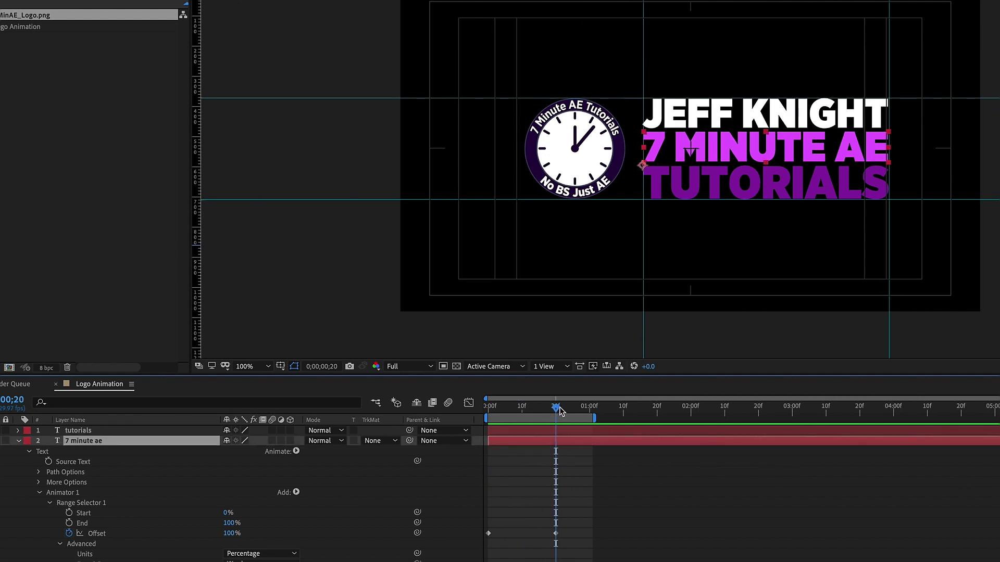
{"action": "left_click_drag", "start_coordinate": [558, 407], "coordinate": [490, 407]}
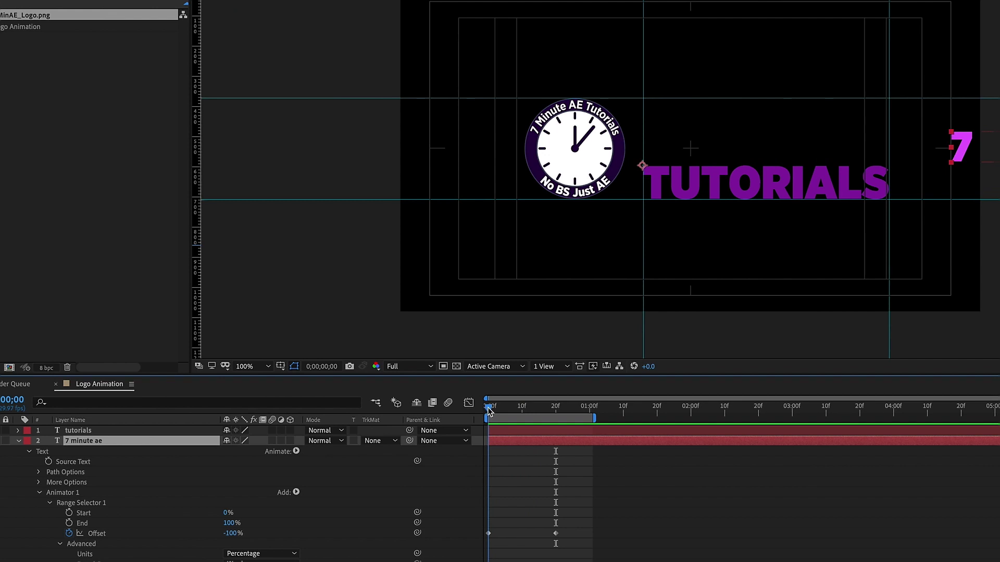
Add another mask to the 7 minute ae layer and play the slide-in again
{"action": "right_click", "coordinate": [506, 440]}
{"action": "mouse_move", "coordinate": [525, 366]}
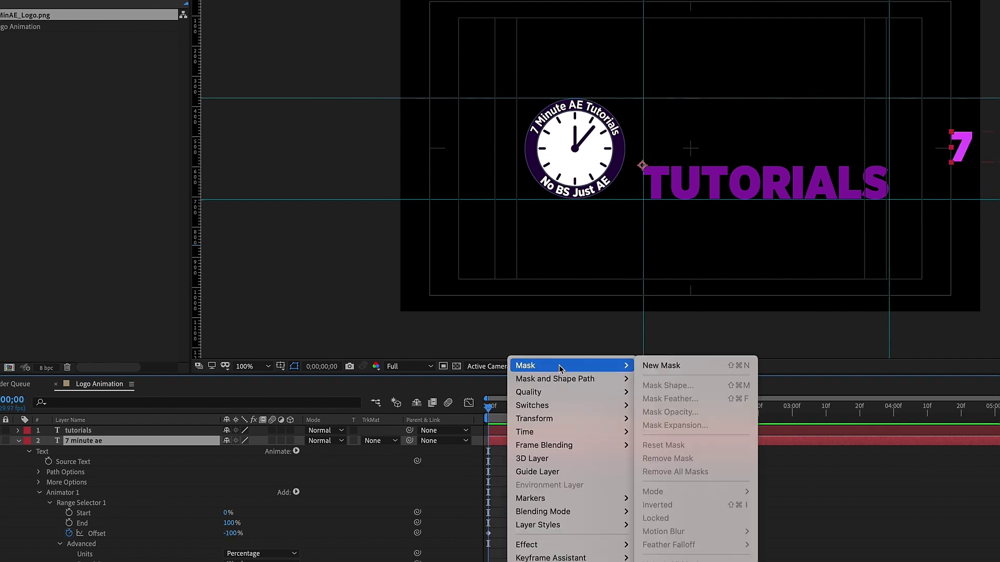
{"action": "left_click", "coordinate": [661, 366]}
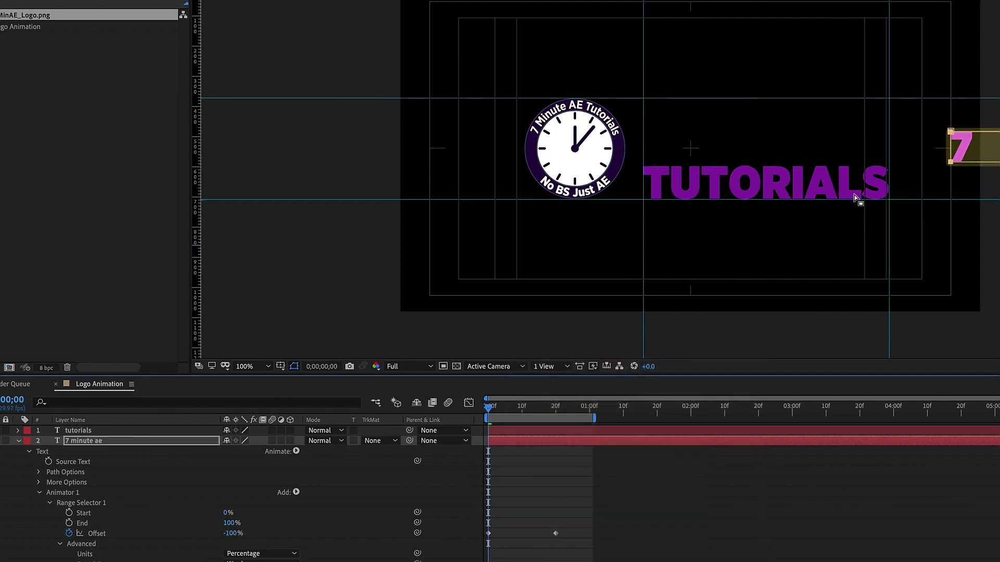
{"action": "mouse_move", "coordinate": [492, 407]}
{"action": "left_mouse_down"}
{"action": "mouse_move", "coordinate": [594, 407]}
{"action": "mouse_move", "coordinate": [489, 407]}
{"action": "left_mouse_up"}
{"action": "left_click", "coordinate": [559, 407]}
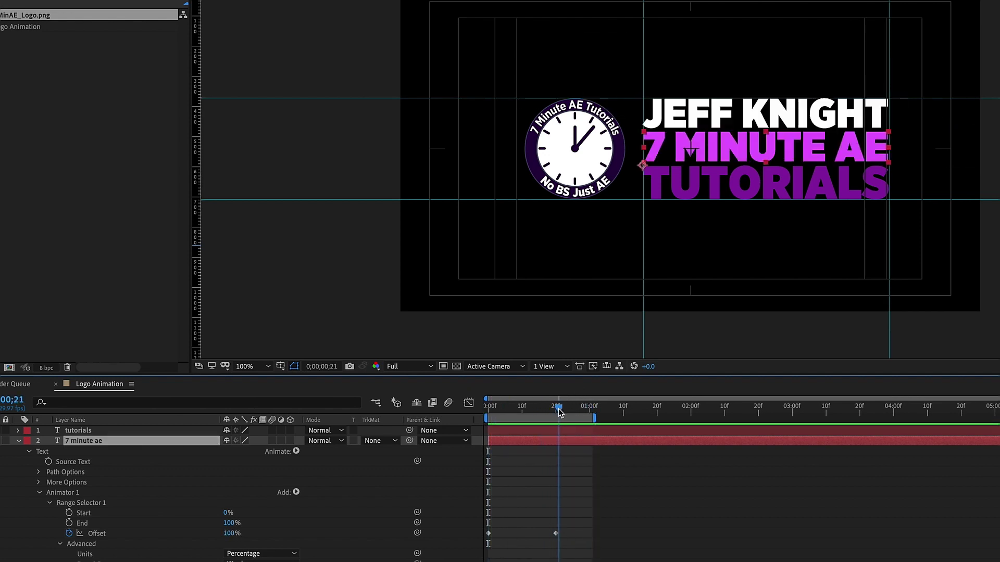
{"action": "right_click", "coordinate": [559, 444]}
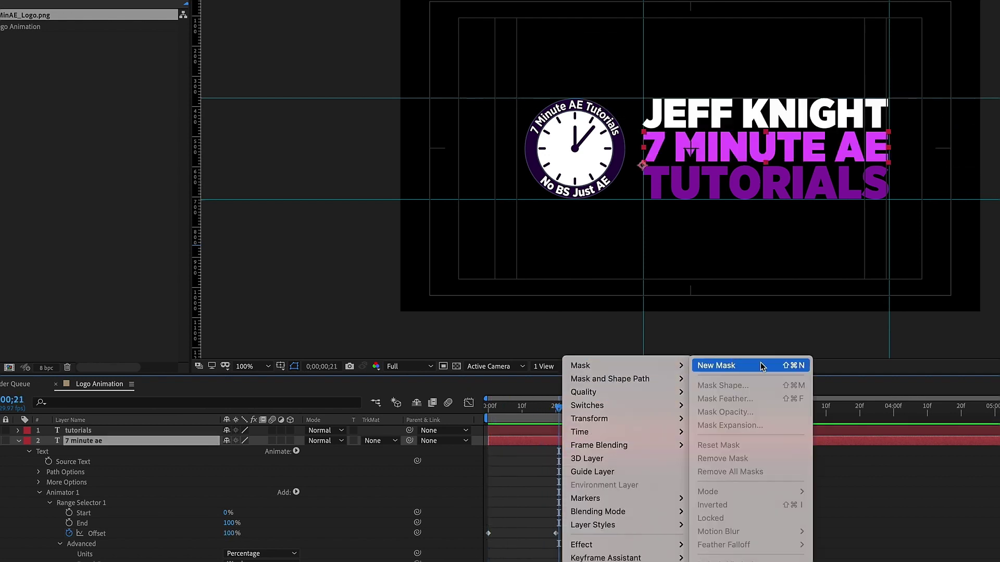
{"action": "key", "text": "space"}
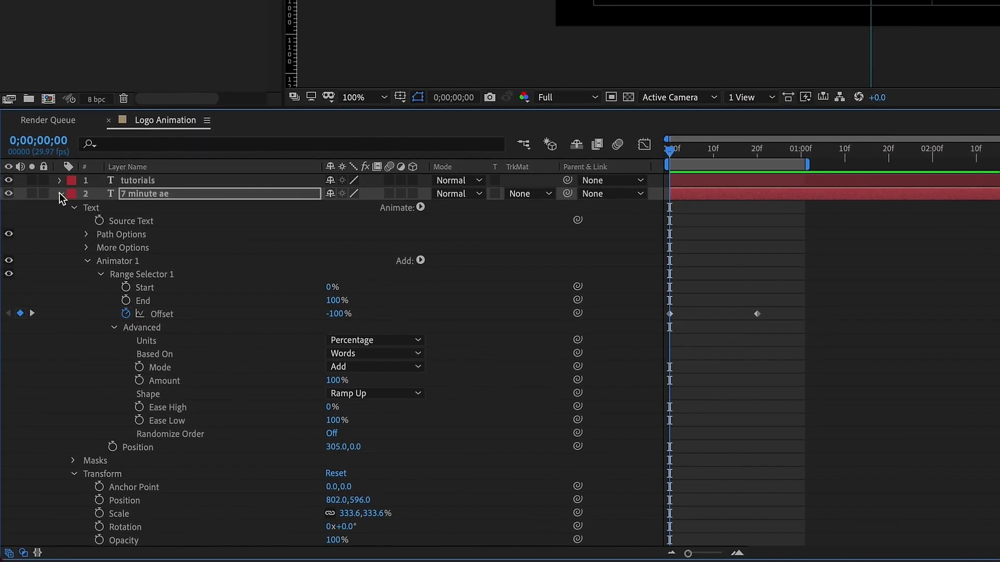
Add a Position animator to the tutorials text, shifting the letters down by 42
{"action": "left_click", "coordinate": [59, 193]}
{"action": "left_click", "coordinate": [138, 180]}
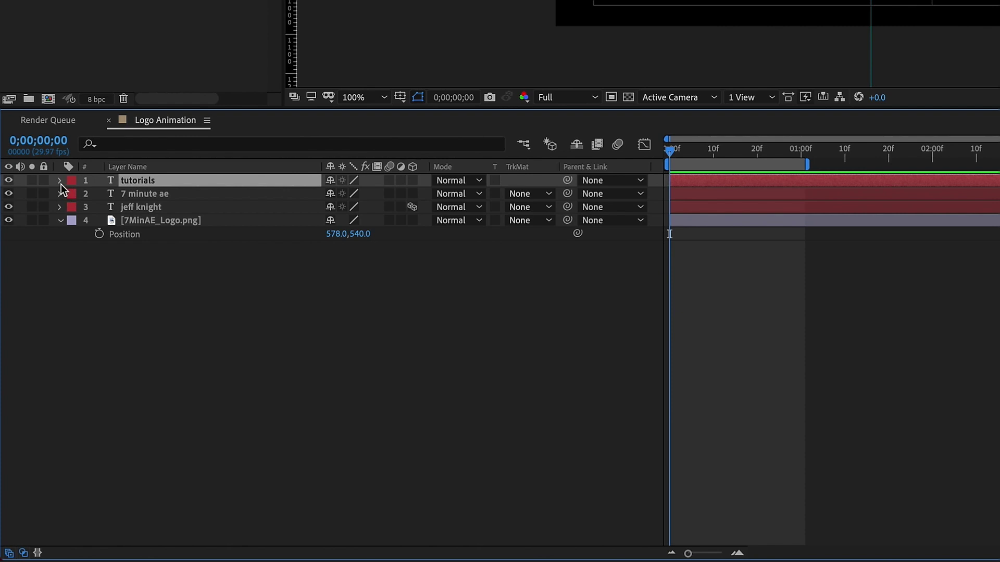
{"action": "left_click", "coordinate": [60, 180]}
{"action": "left_click", "coordinate": [91, 194]}
{"action": "left_click", "coordinate": [421, 194]}
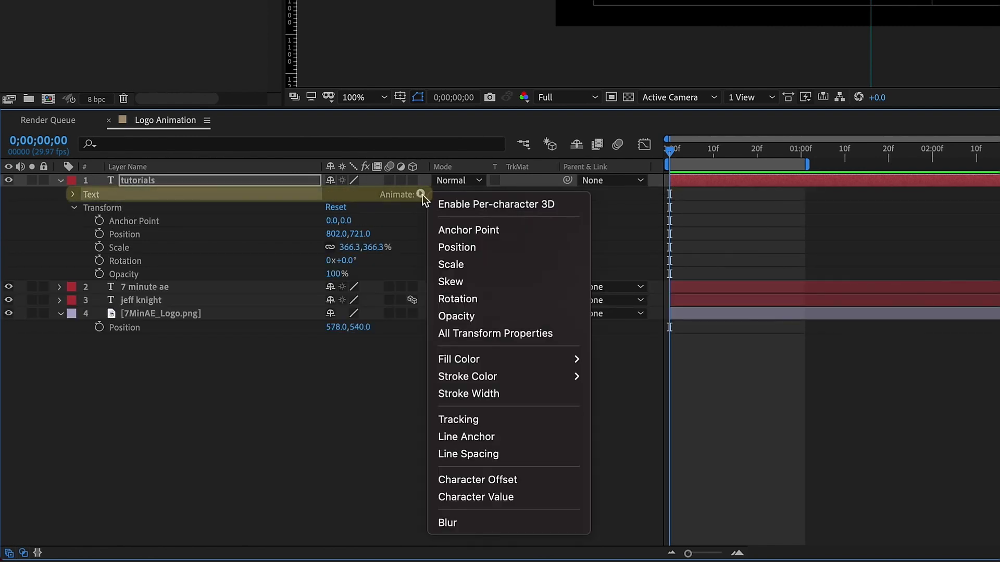
{"action": "left_click", "coordinate": [456, 248]}
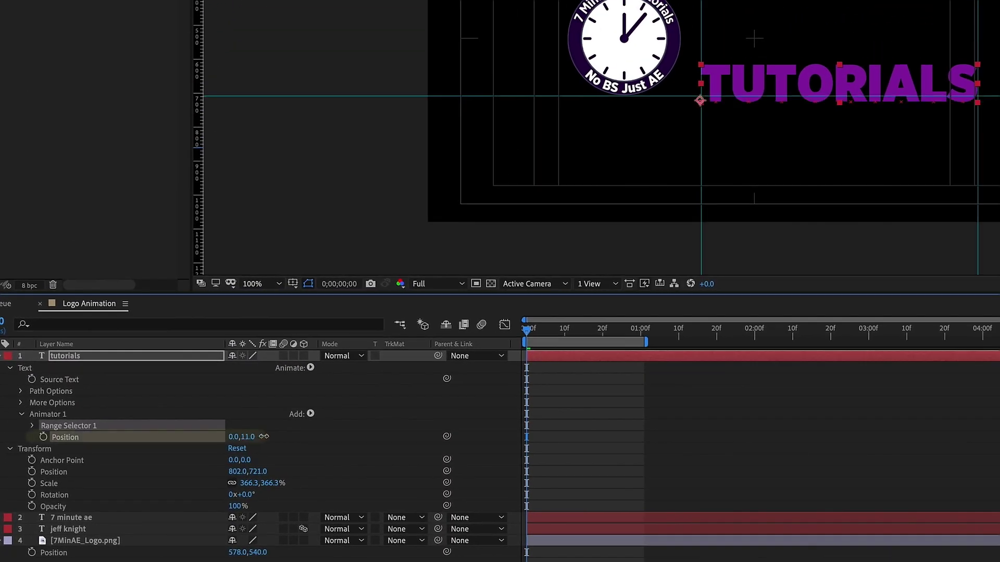
{"action": "left_click_drag", "start_coordinate": [316, 324], "coordinate": [344, 323]}
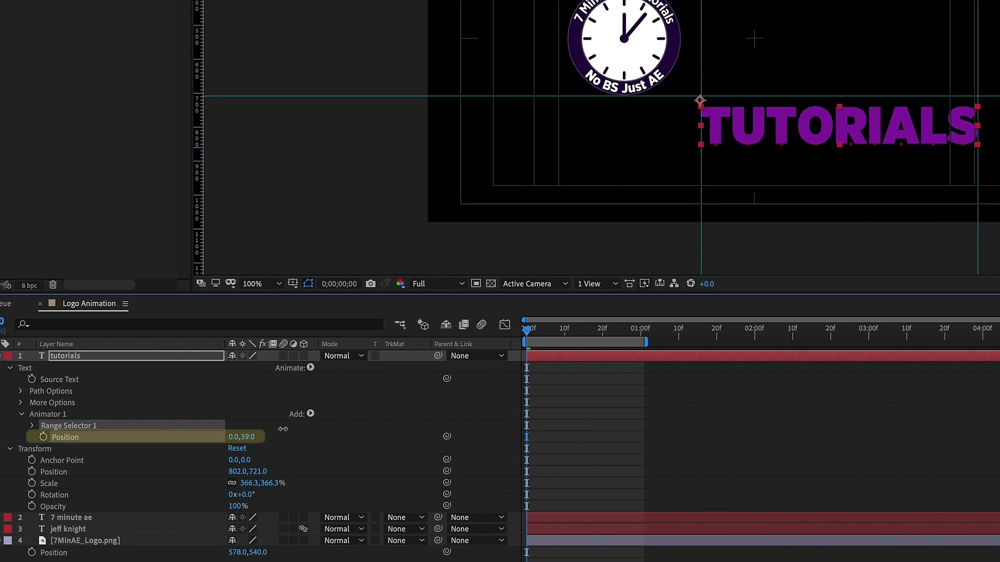
{"action": "left_click_drag", "start_coordinate": [283, 436], "coordinate": [286, 436]}
Set the range selector's advanced options to Ramp Up shape, Ease Low 100% and Randomize Order on
{"action": "left_click", "coordinate": [32, 425]}
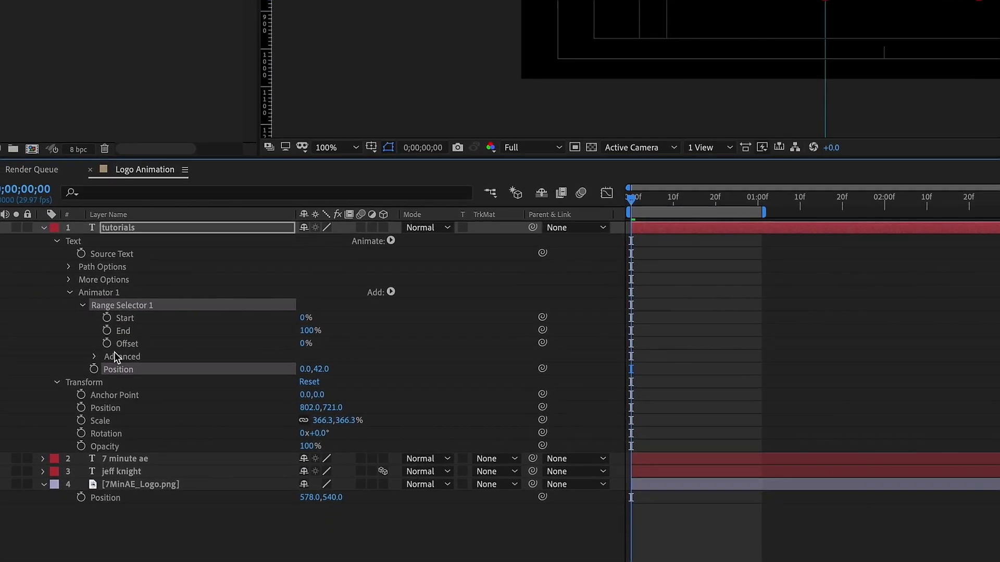
{"action": "left_click", "coordinate": [95, 357]}
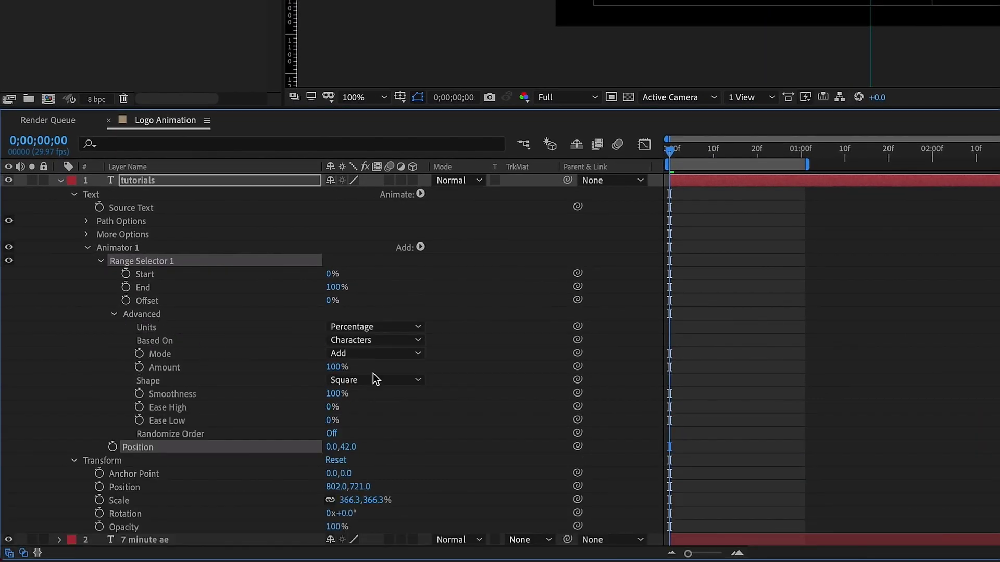
{"action": "left_click", "coordinate": [373, 380]}
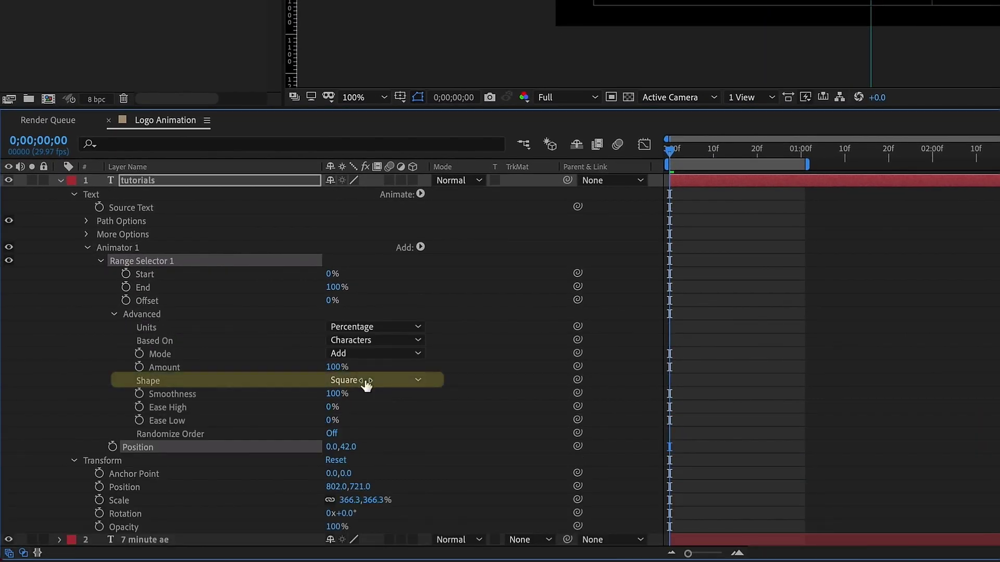
{"action": "left_click", "coordinate": [361, 380]}
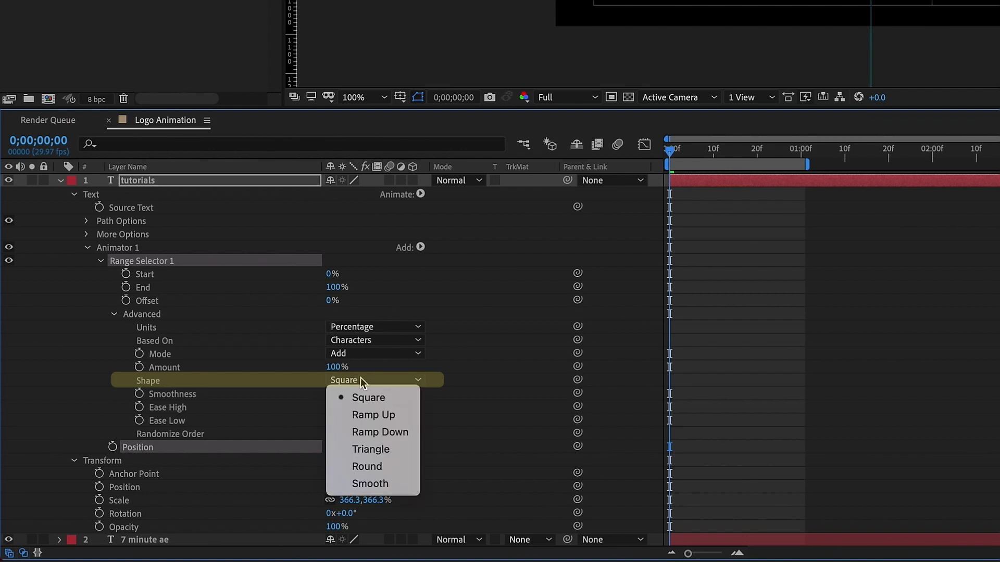
{"action": "left_click", "coordinate": [376, 414]}
{"action": "left_click", "coordinate": [168, 407]}
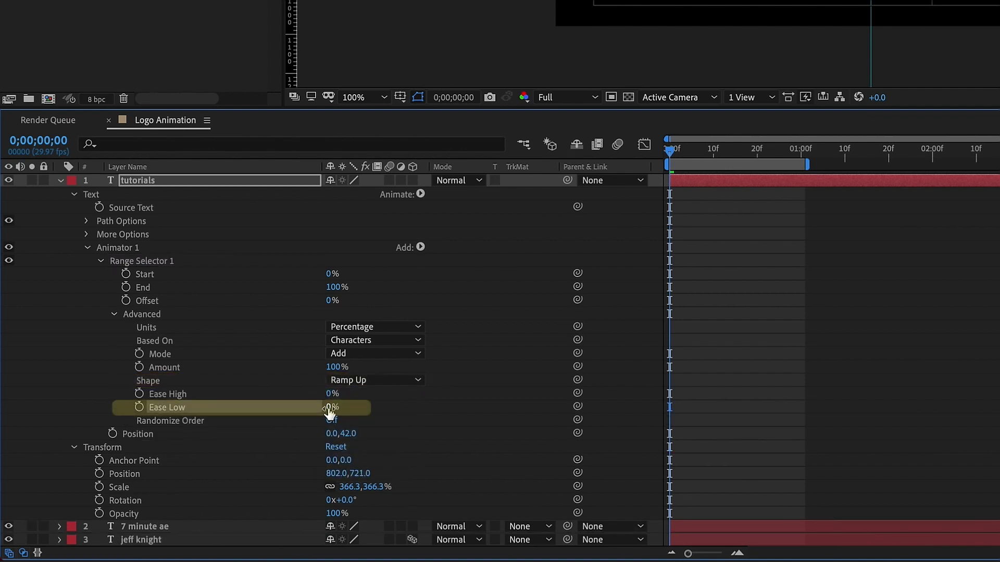
{"action": "left_click", "coordinate": [170, 421]}
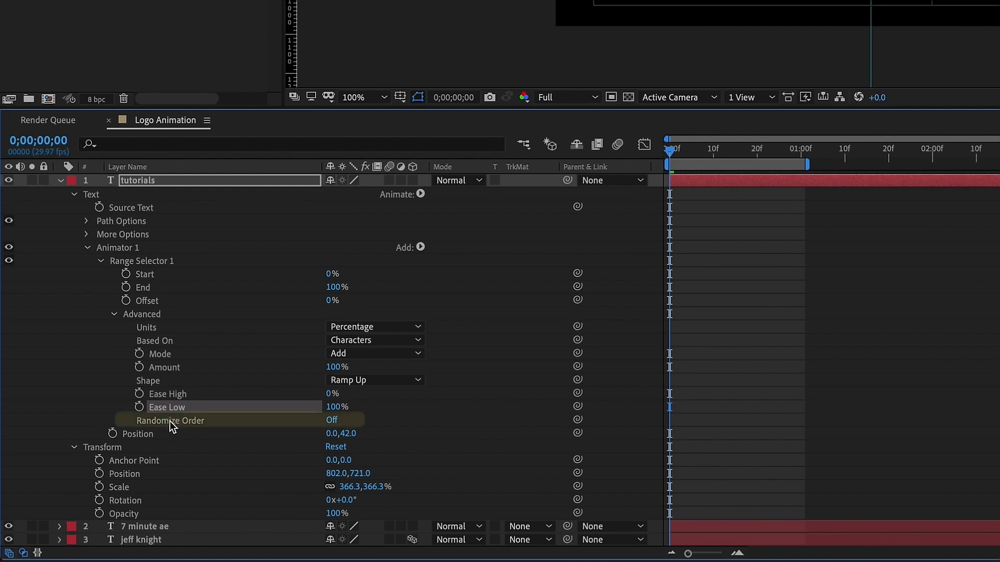
{"action": "left_click", "coordinate": [332, 421]}
{"action": "left_click", "coordinate": [351, 341]}
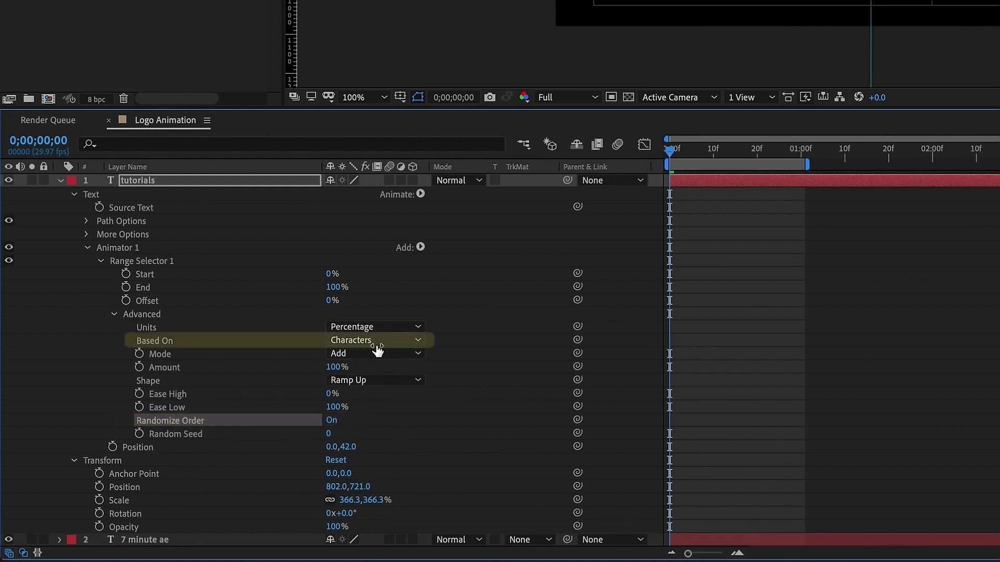
Keyframe the tutorials Offset from -100% at frame 0 to 100% at frame 20, and preview
{"action": "left_click", "coordinate": [151, 301]}
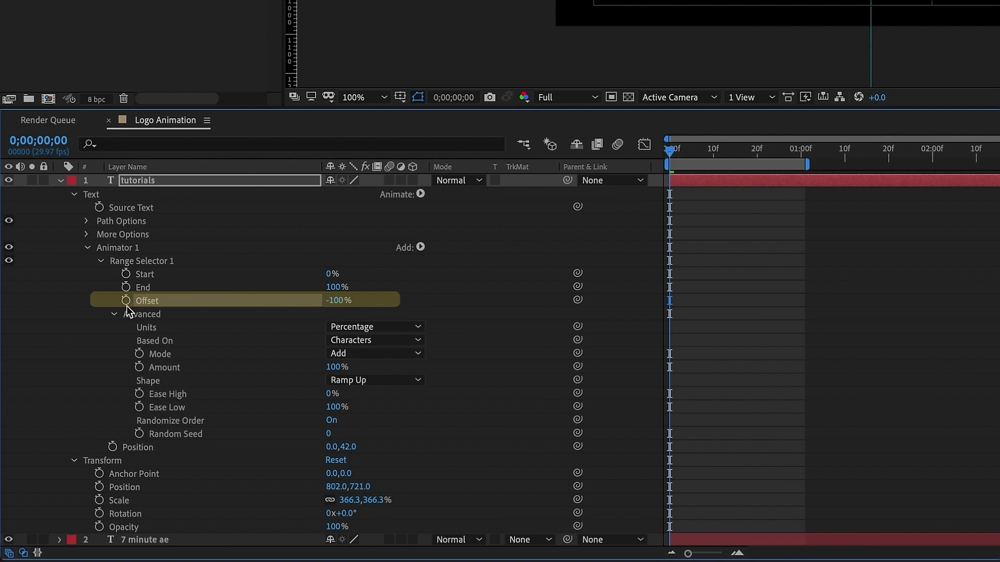
{"action": "left_click", "coordinate": [126, 301]}
{"action": "left_click_drag", "start_coordinate": [671, 150], "coordinate": [757, 151]}
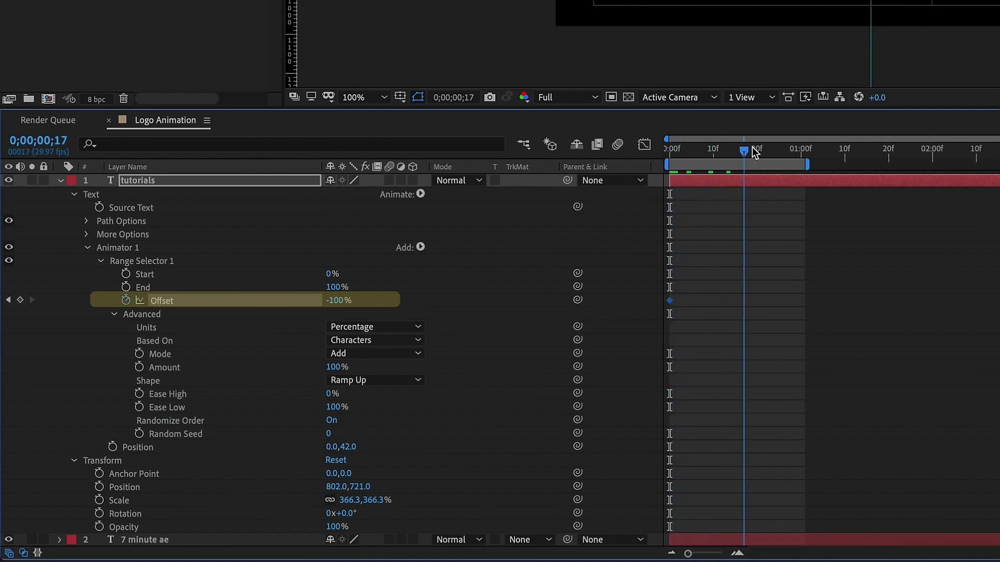
{"action": "left_click_drag", "start_coordinate": [336, 300], "coordinate": [431, 283]}
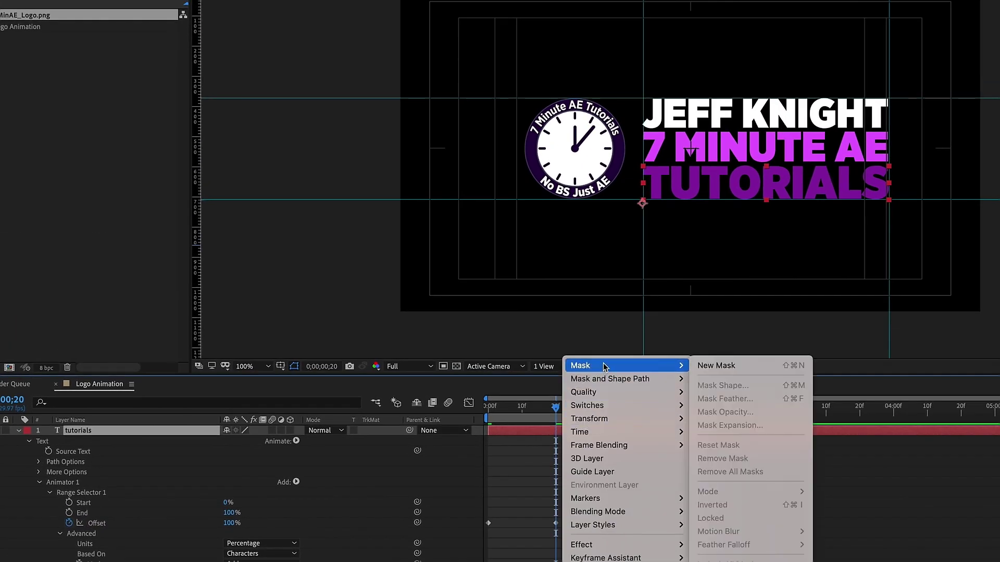
{"action": "left_click", "coordinate": [699, 494]}
{"action": "key", "text": "space"}
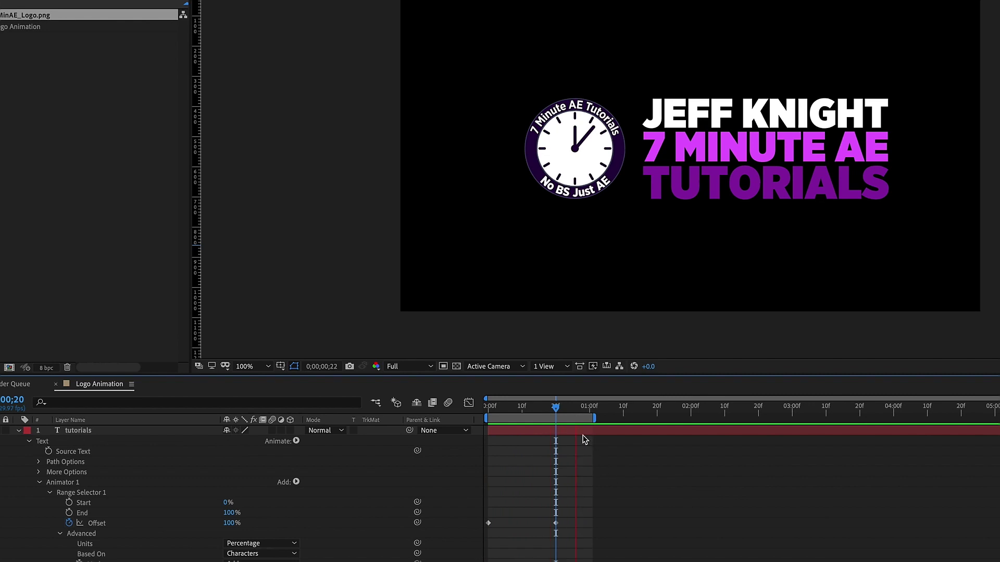
{"action": "mouse_move", "coordinate": [517, 407]}
{"action": "left_mouse_down"}
{"action": "mouse_move", "coordinate": [541, 405]}
{"action": "mouse_move", "coordinate": [490, 406]}
{"action": "left_mouse_up"}
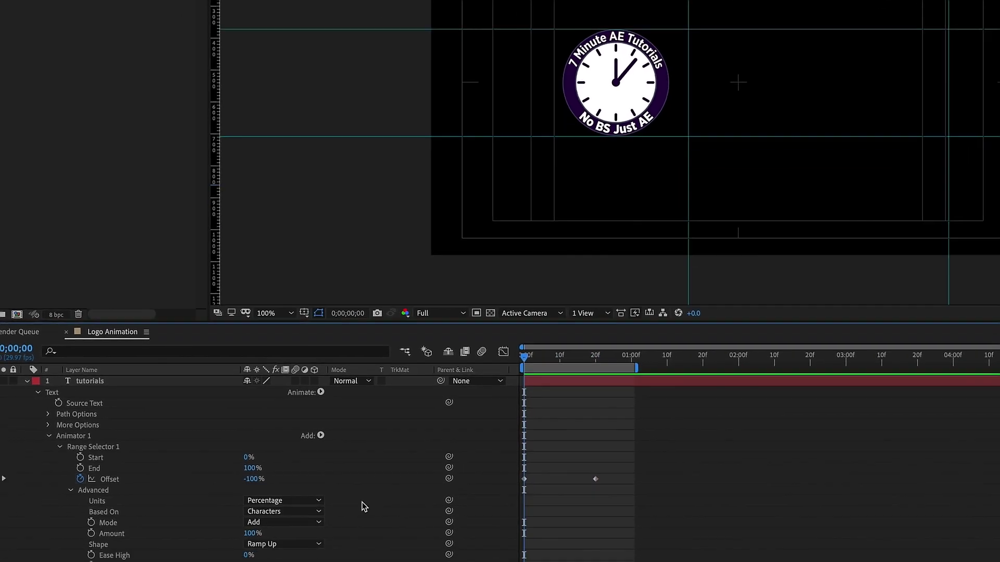
Increase the animator's downward Position offset to 200 and collapse the tutorials layer
{"action": "left_click", "coordinate": [316, 495]}
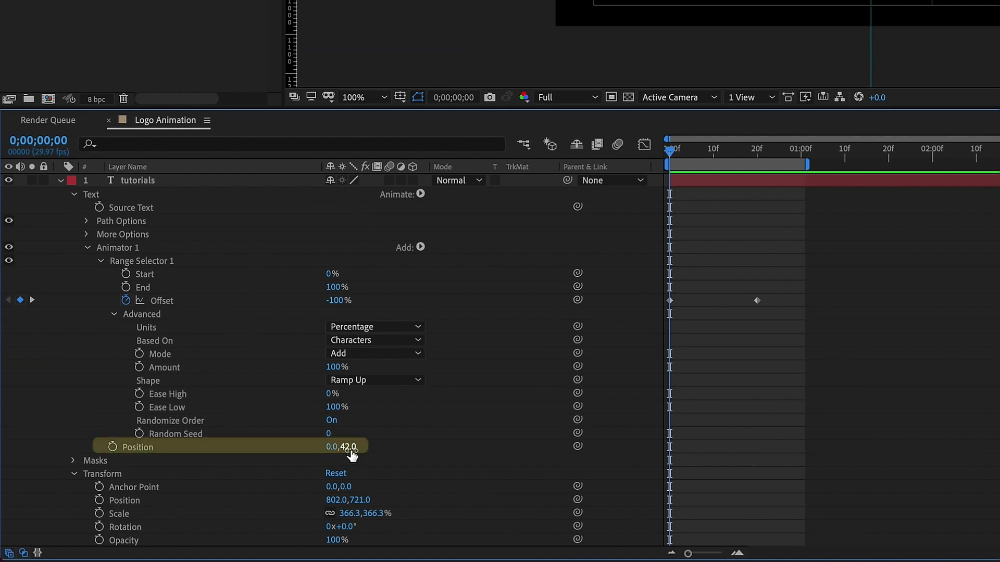
{"action": "type", "text": "200"}
{"action": "key", "text": "Return"}
{"action": "left_click", "coordinate": [706, 250]}
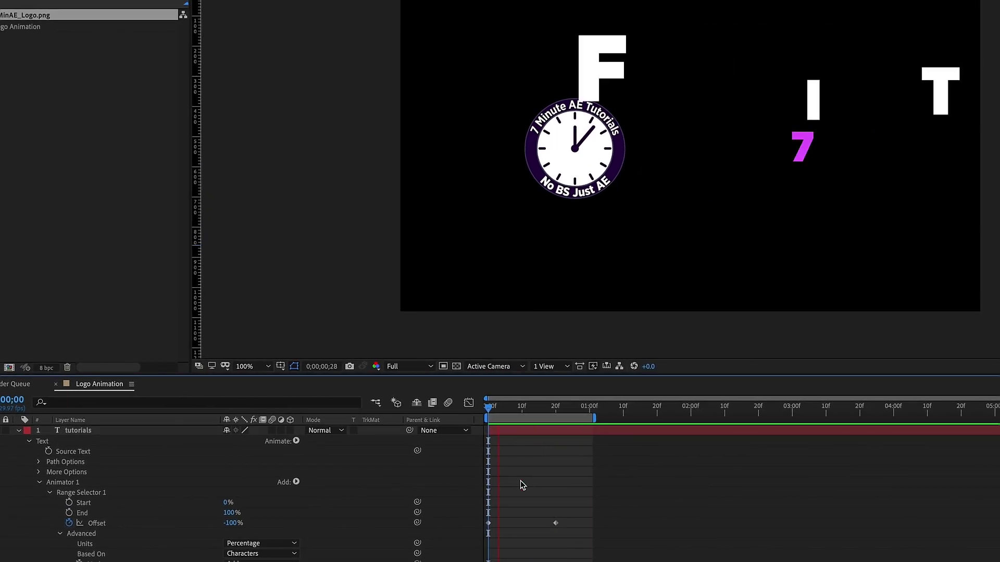
{"action": "left_click", "coordinate": [557, 406]}
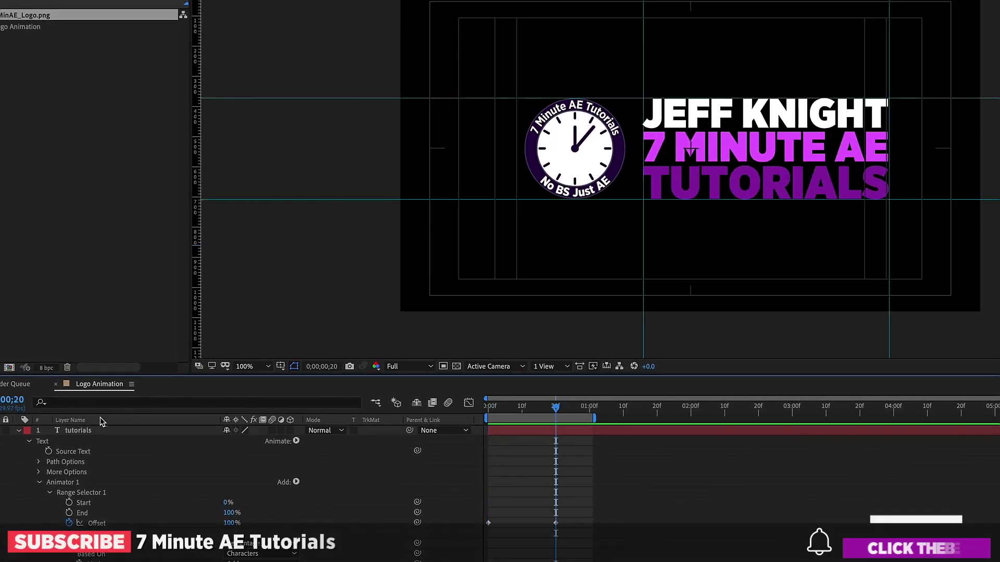
{"action": "left_click", "coordinate": [18, 430]}
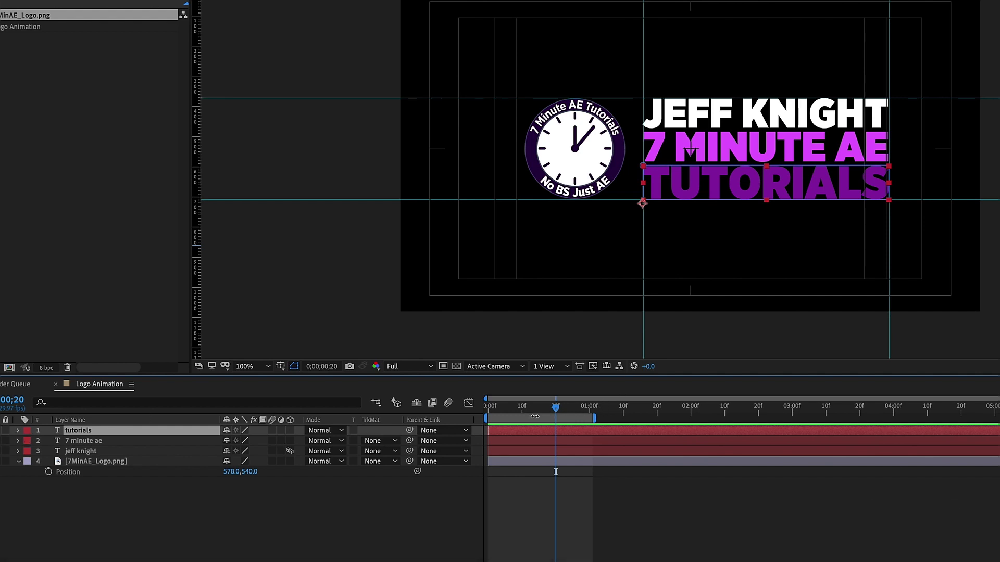
Reveal the clock logo's Position and Opacity properties and keyframe them at frame 20
{"action": "left_click_drag", "start_coordinate": [555, 407], "coordinate": [484, 419]}
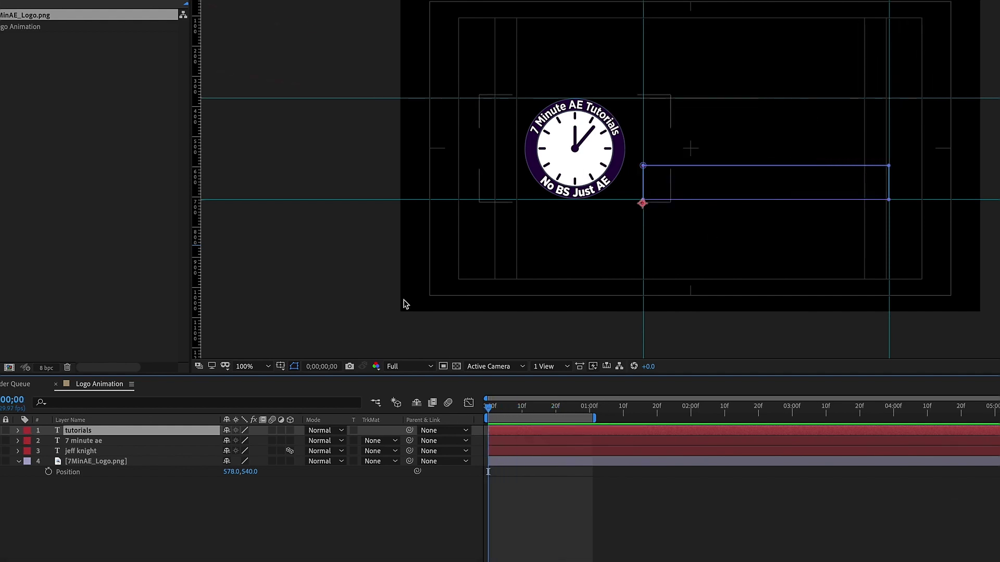
{"action": "left_click", "coordinate": [93, 461]}
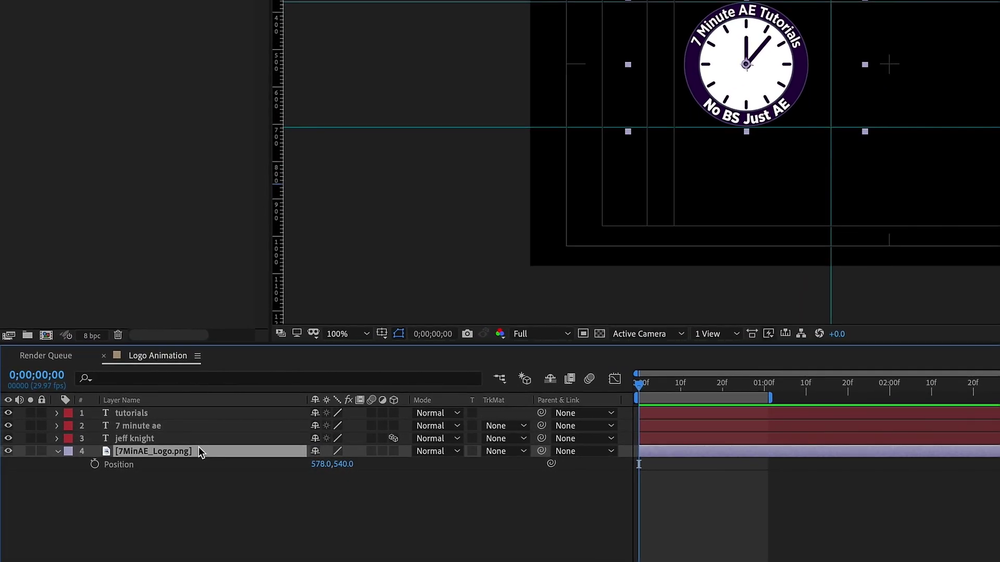
{"action": "key", "text": "shift+t"}
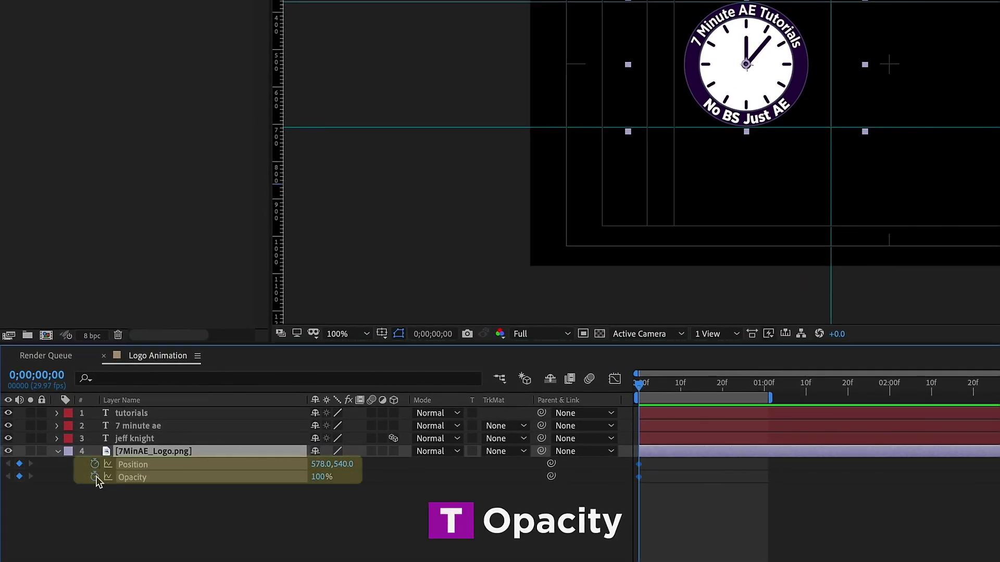
{"action": "left_click_drag", "start_coordinate": [642, 384], "coordinate": [725, 384]}
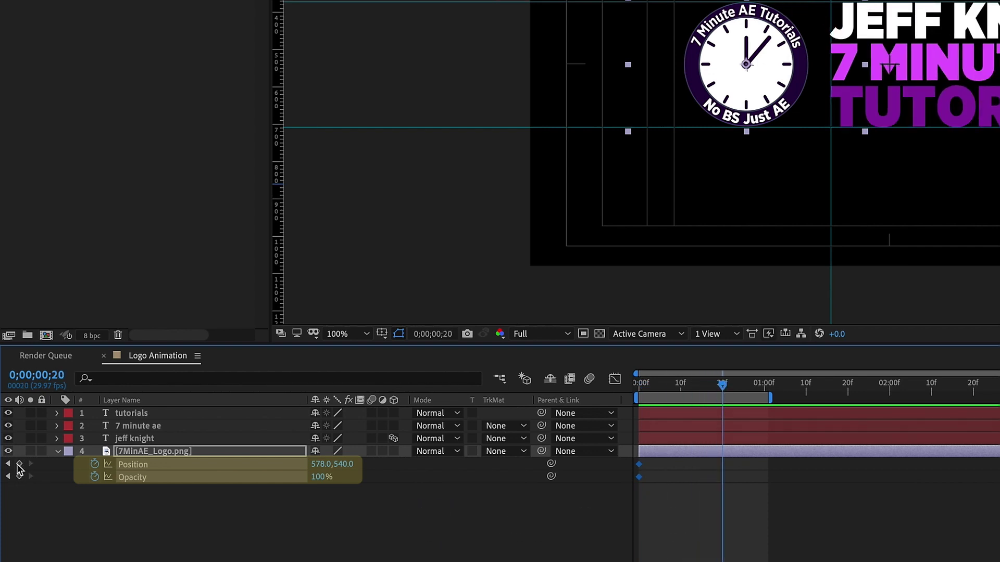
{"action": "left_click", "coordinate": [194, 560]}
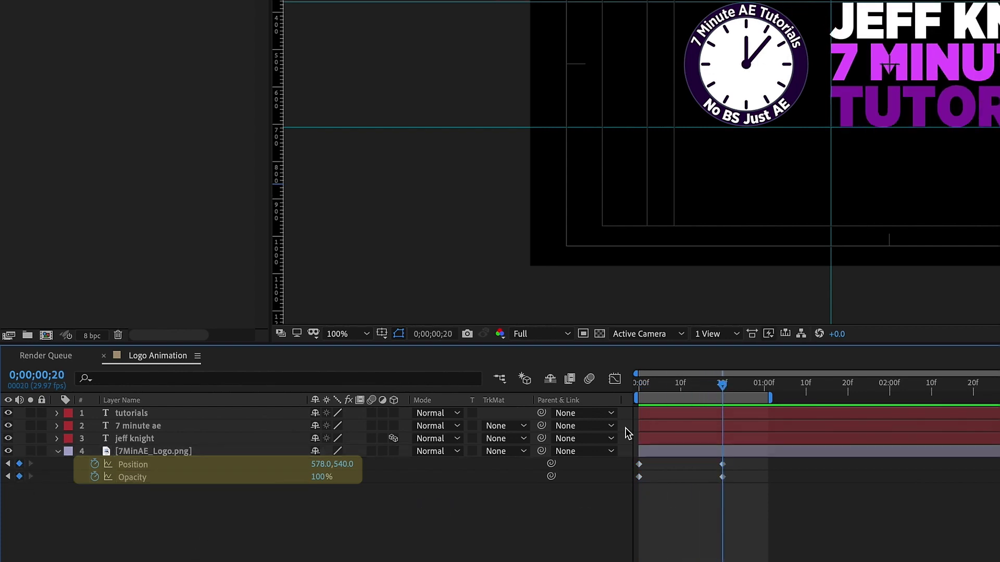
At frame 0, set the logo's opacity to 0% and position to -136,540
{"action": "left_click_drag", "start_coordinate": [662, 384], "coordinate": [593, 390]}
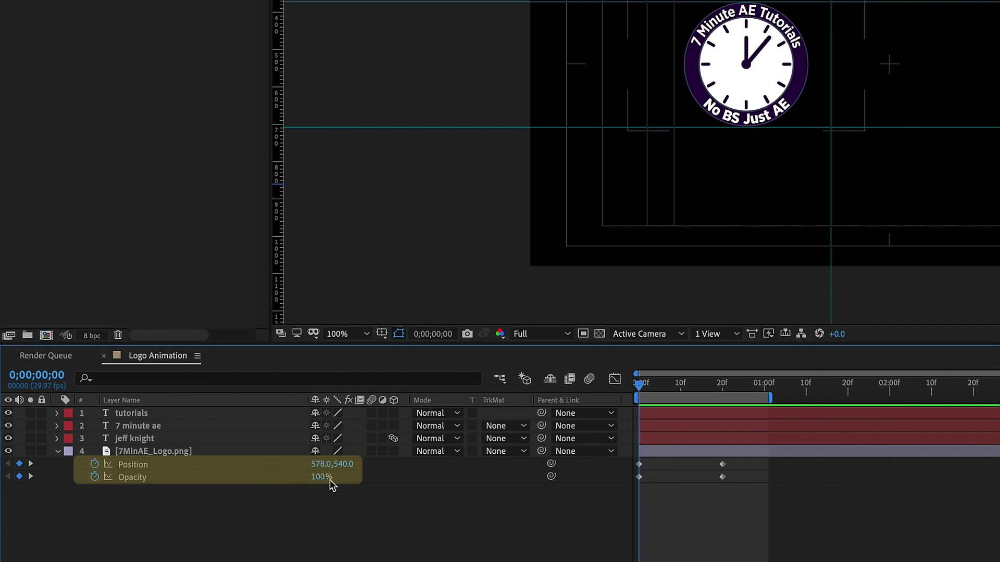
{"action": "type", "text": "0"}
{"action": "key", "text": "Return"}
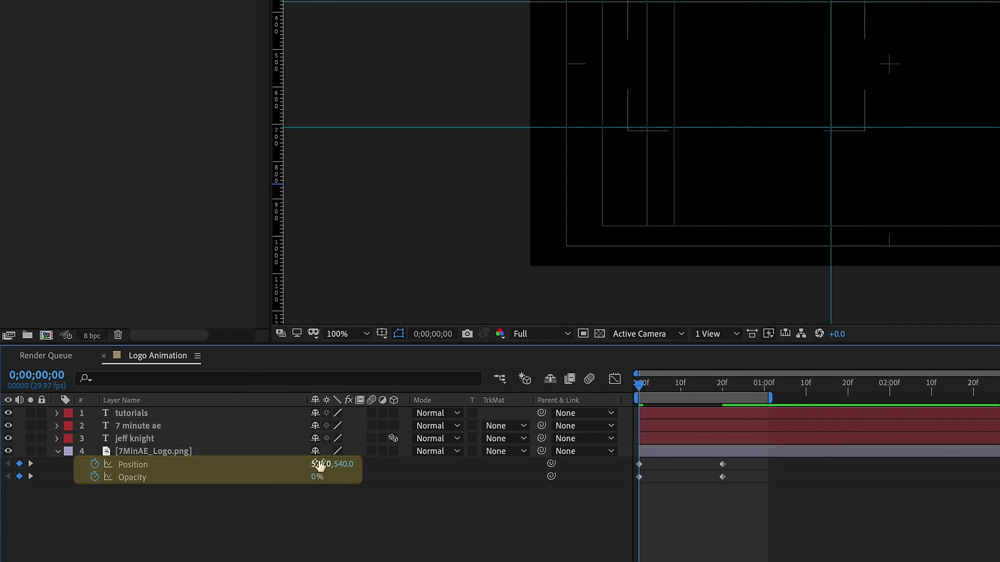
{"action": "left_click_drag", "start_coordinate": [320, 464], "coordinate": [235, 464]}
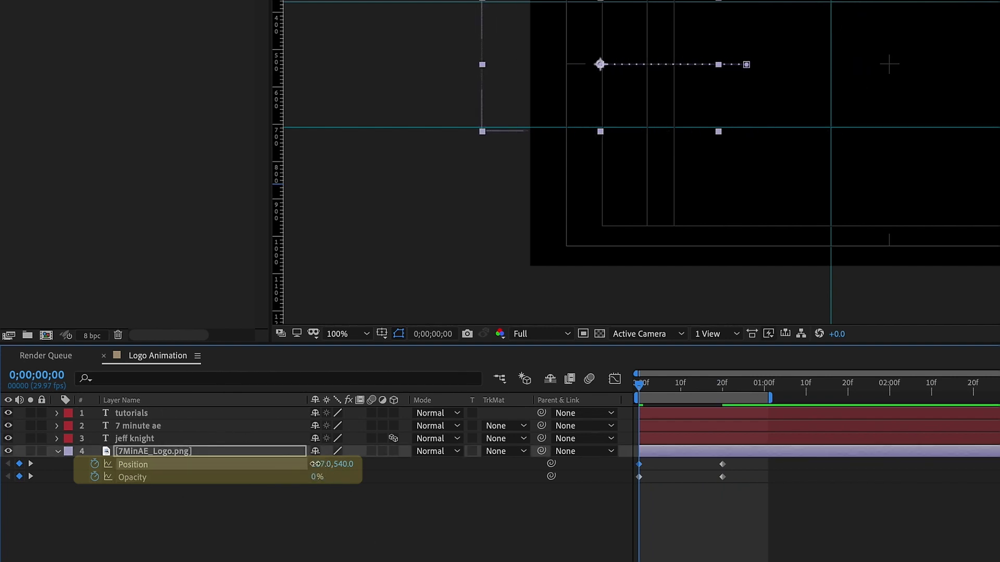
{"action": "left_click_drag", "start_coordinate": [235, 464], "coordinate": [218, 465]}
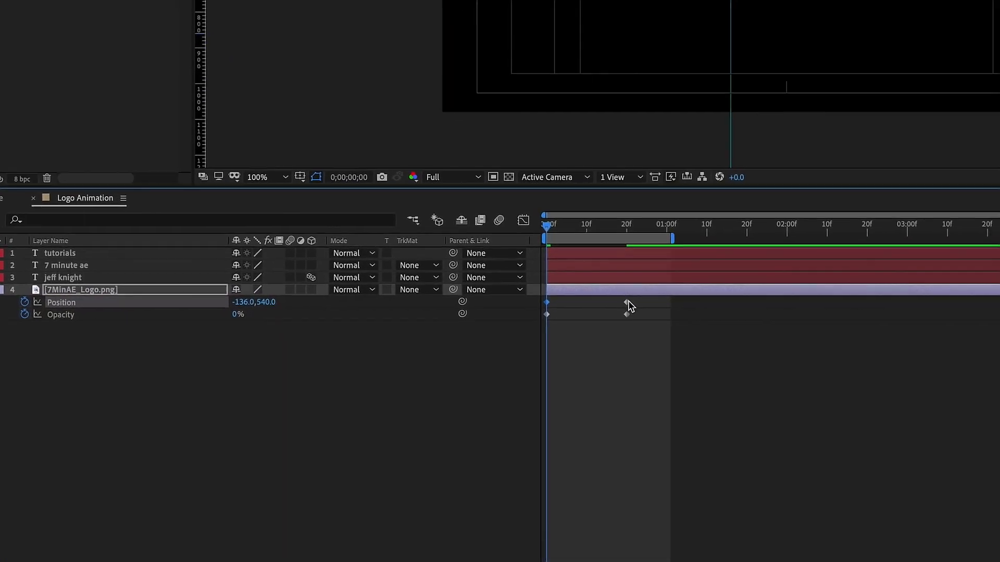
Easy Ease the end position keyframe and sharpen its deceleration in the Graph Editor
{"action": "right_click", "coordinate": [722, 464]}
{"action": "mouse_move", "coordinate": [659, 452]}
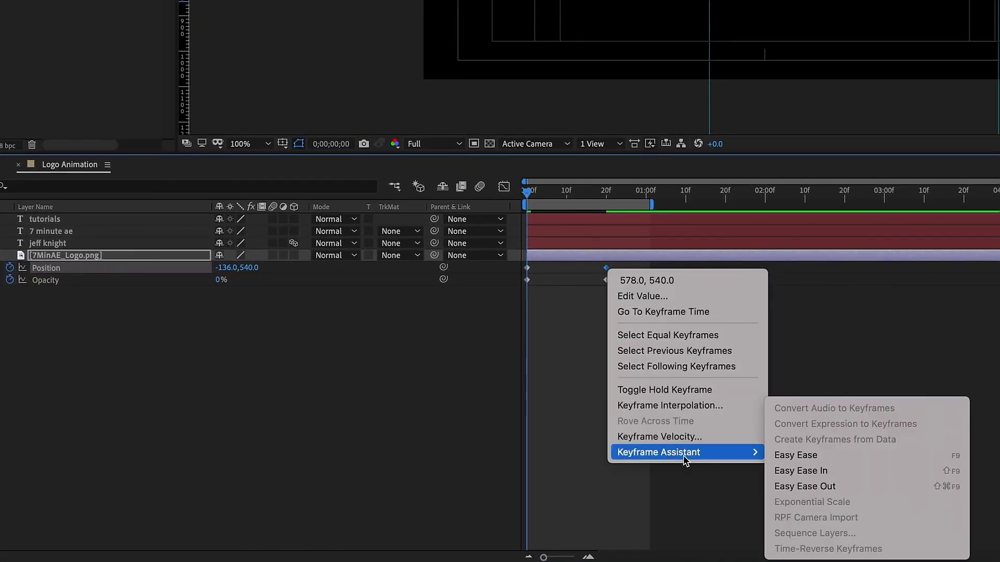
{"action": "left_click", "coordinate": [822, 472]}
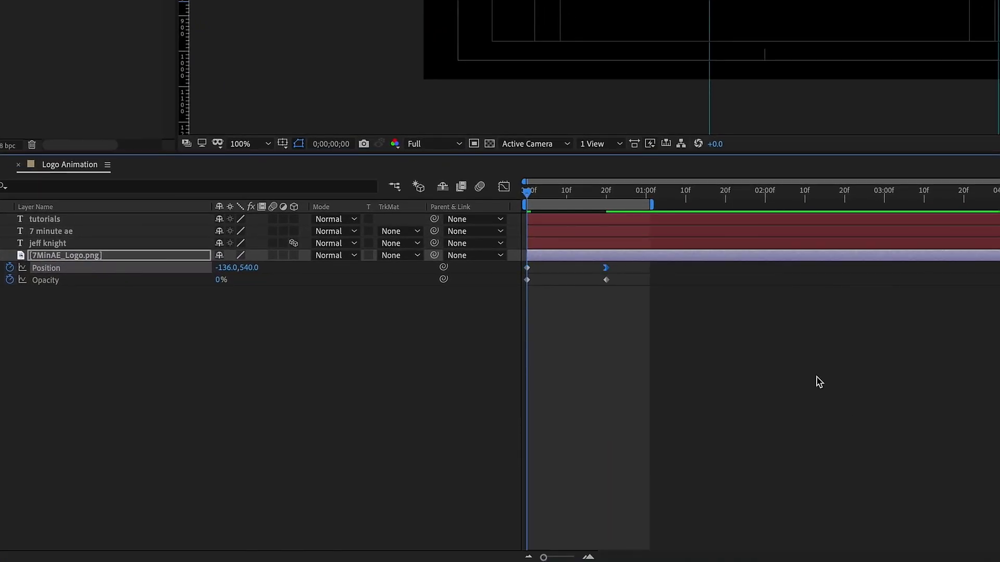
{"action": "left_click", "coordinate": [504, 188]}
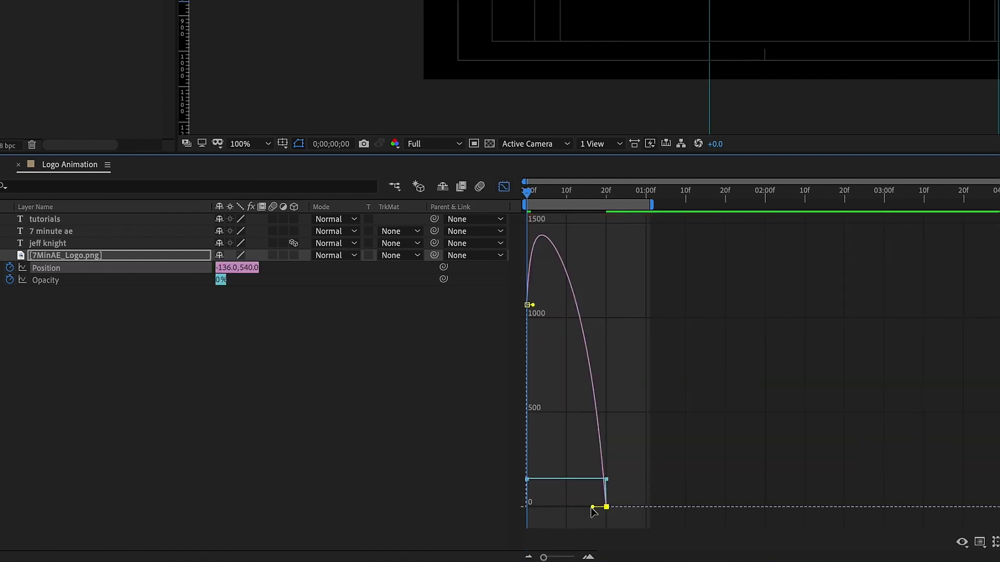
{"action": "left_click_drag", "start_coordinate": [593, 509], "coordinate": [539, 511]}
{"action": "left_click", "coordinate": [503, 187]}
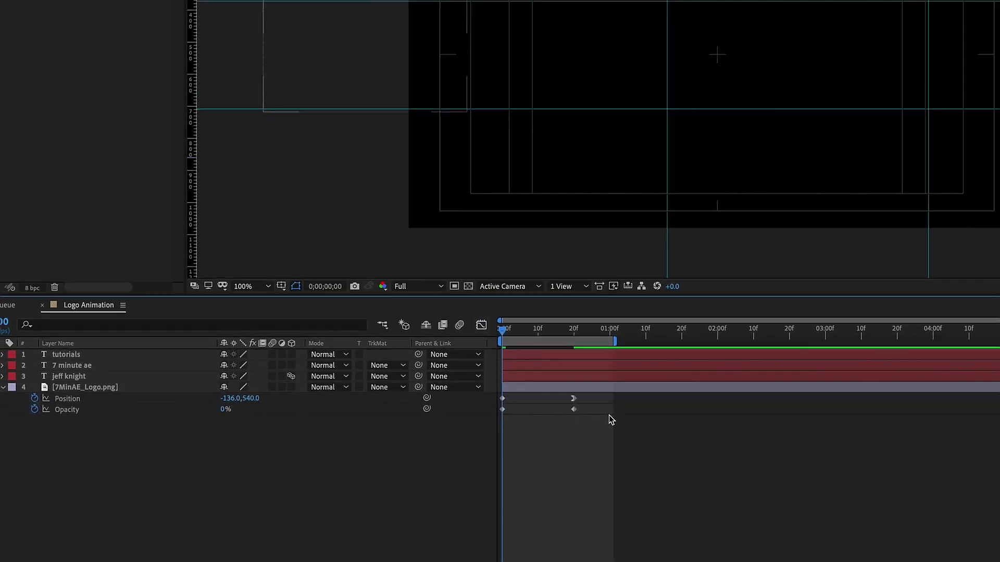
Move the logo's opacity keyframes to frames 5 and 15, Easy Ease them, and preview
{"action": "key", "text": "space"}
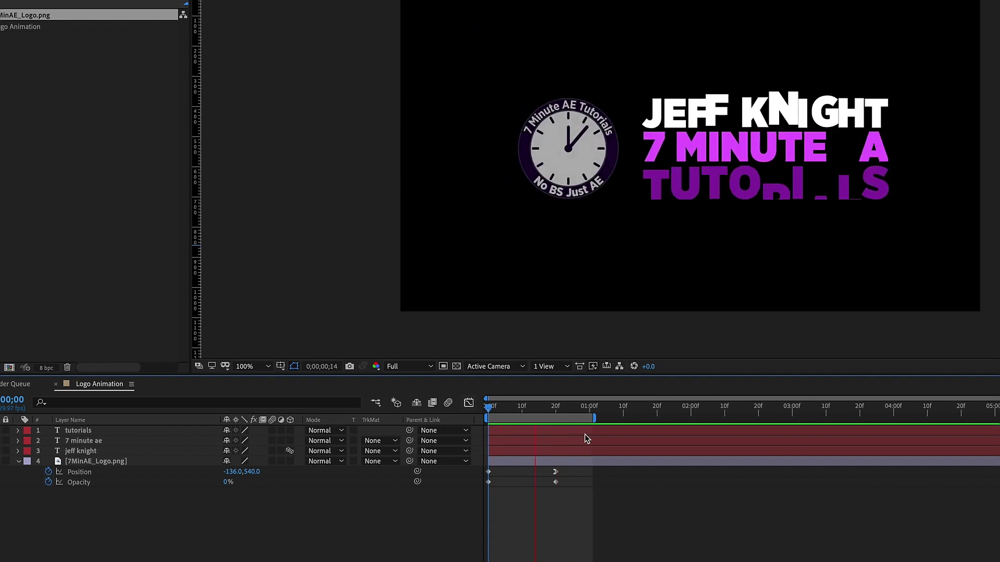
{"action": "left_click", "coordinate": [489, 406]}
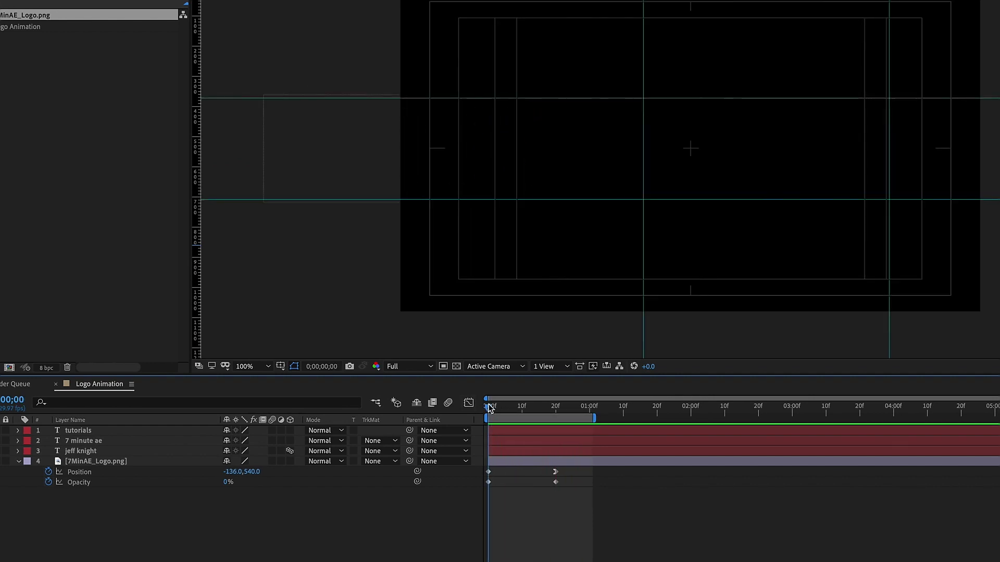
{"action": "left_click_drag", "start_coordinate": [490, 406], "coordinate": [649, 430]}
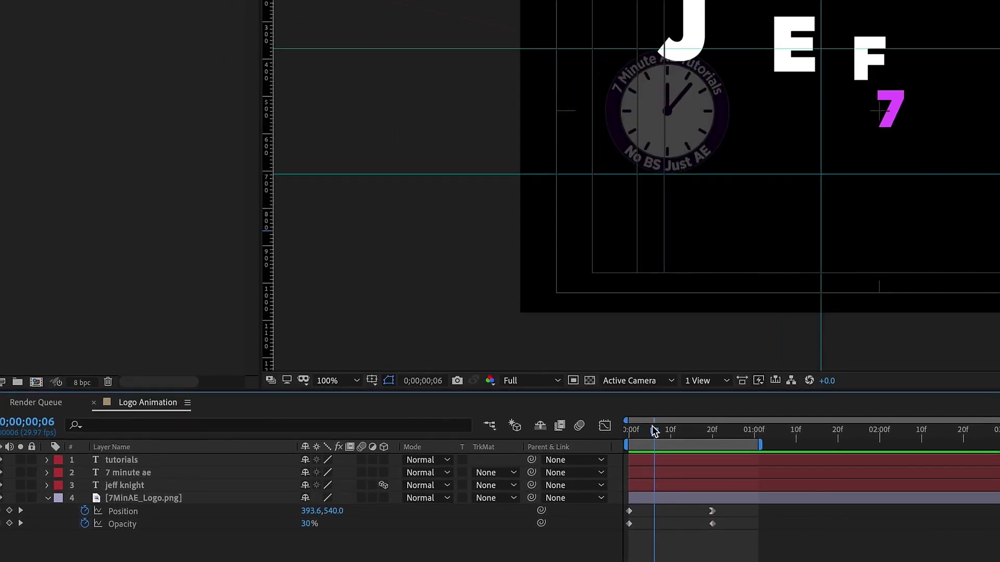
{"action": "left_click_drag", "start_coordinate": [629, 525], "coordinate": [648, 527]}
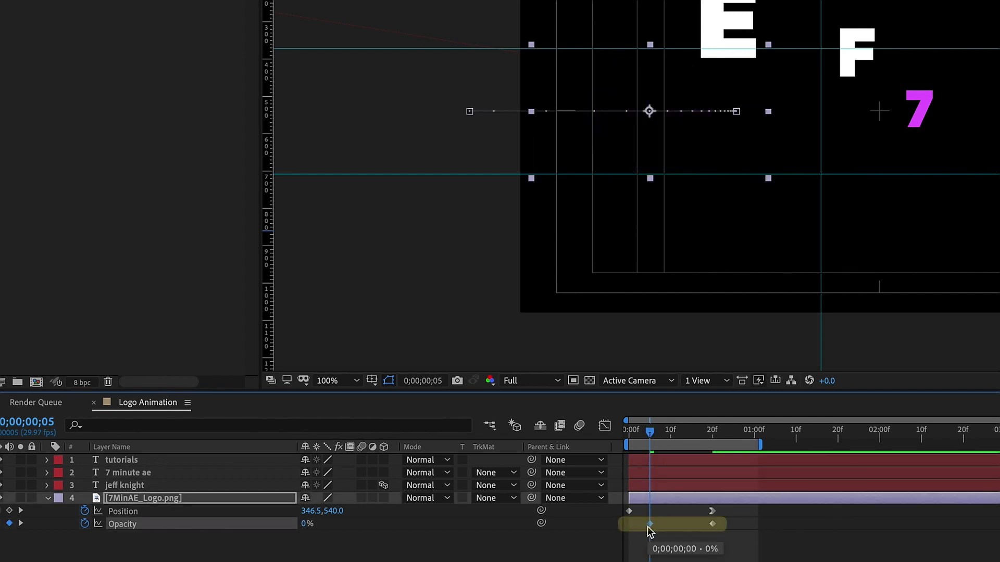
{"action": "left_click_drag", "start_coordinate": [713, 525], "coordinate": [706, 527]}
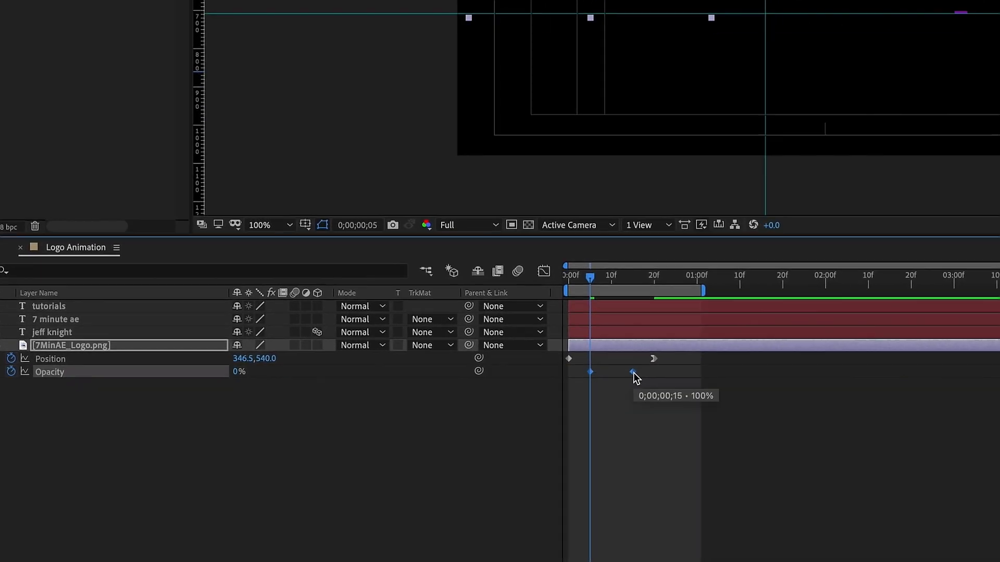
{"action": "right_click", "coordinate": [693, 525]}
{"action": "mouse_move", "coordinate": [633, 428]}
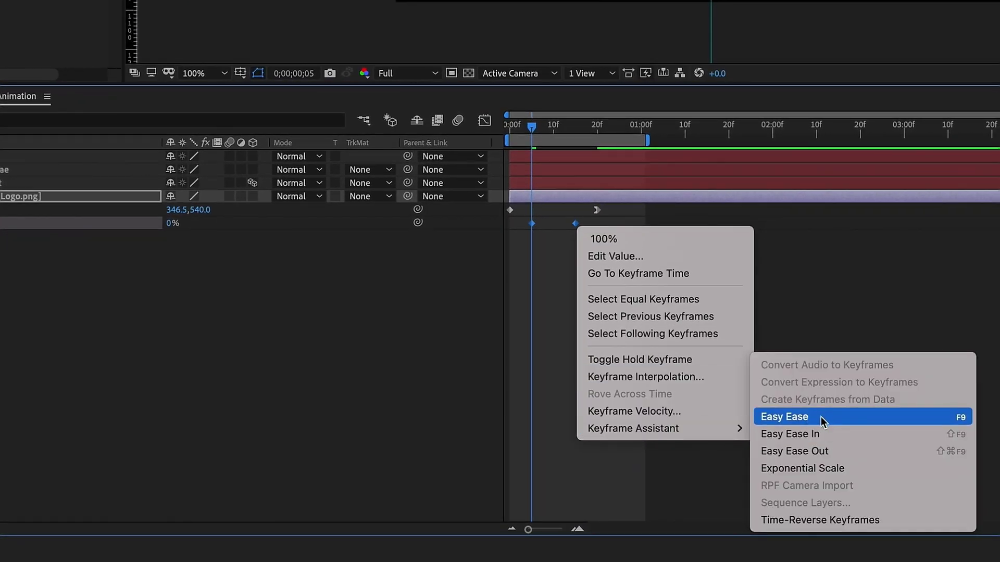
{"action": "left_click", "coordinate": [821, 417]}
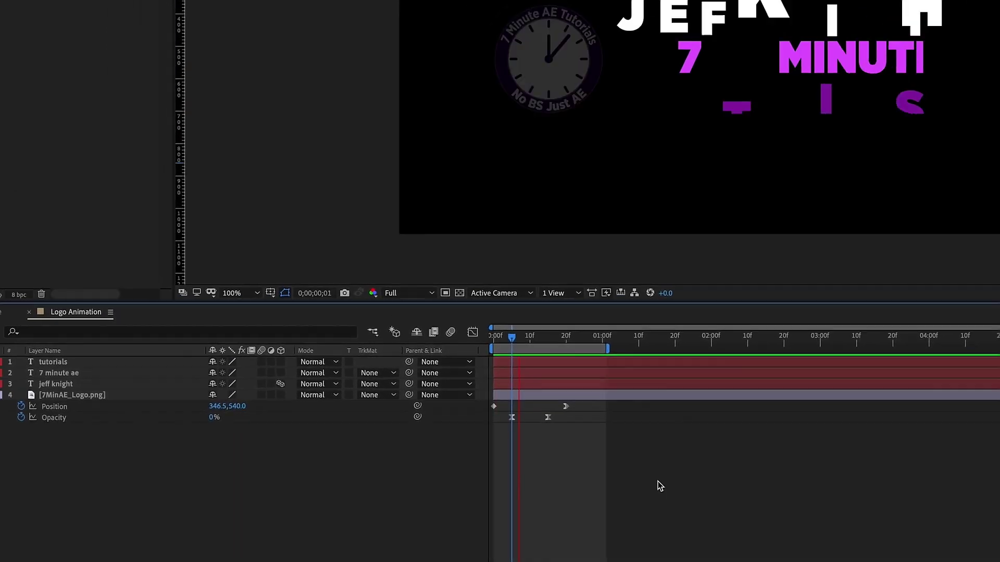
{"action": "key", "text": "space"}
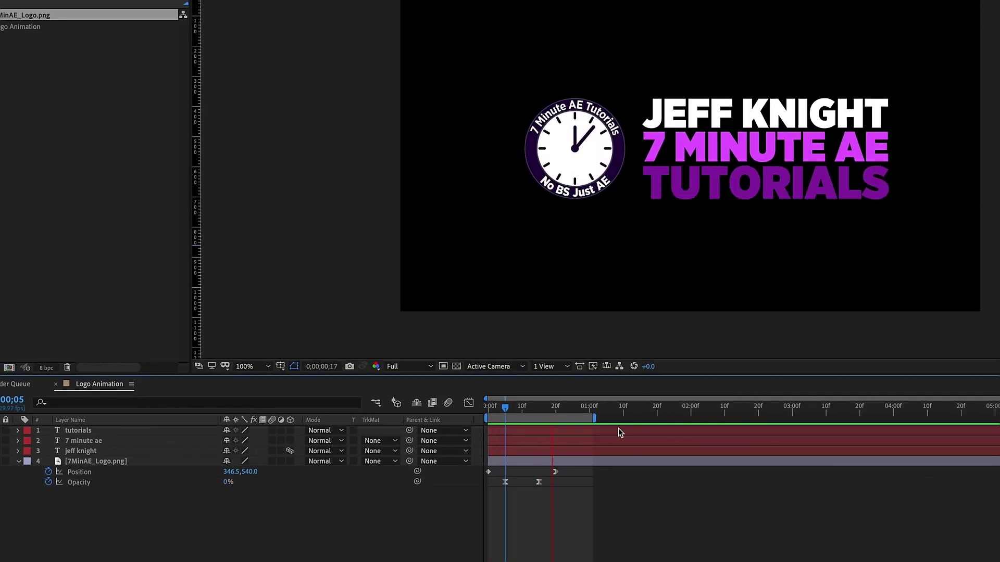
Select all four layers, enable motion blur, and preview the finished animation
{"action": "key", "text": "ctrl+a"}
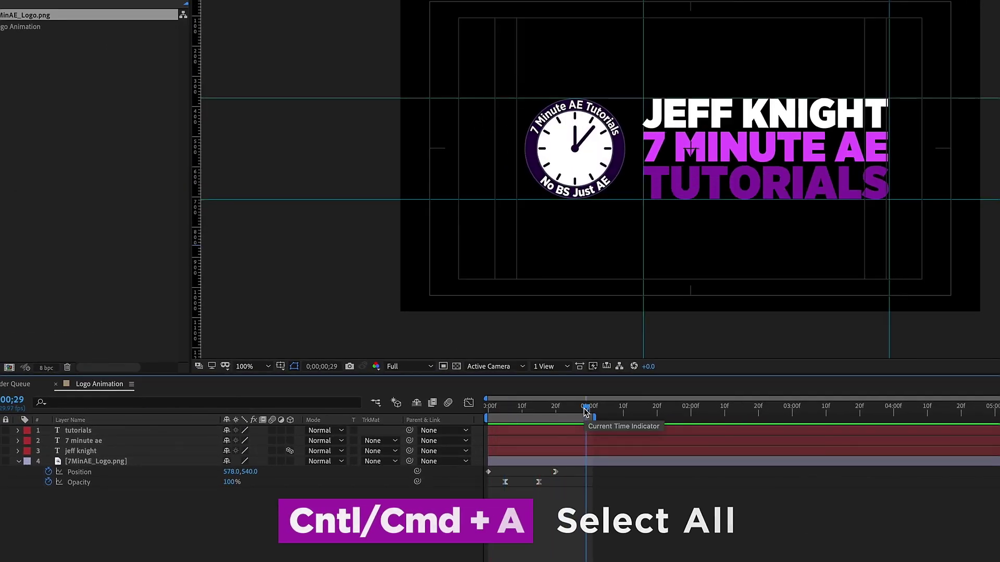
{"action": "key", "text": "ctrl+a"}
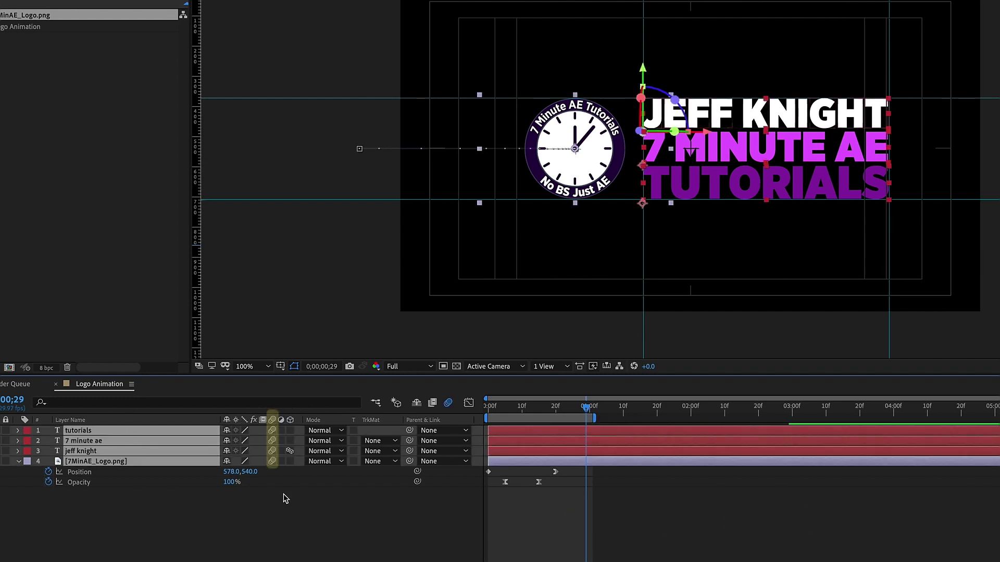
{"action": "key", "text": "space"}
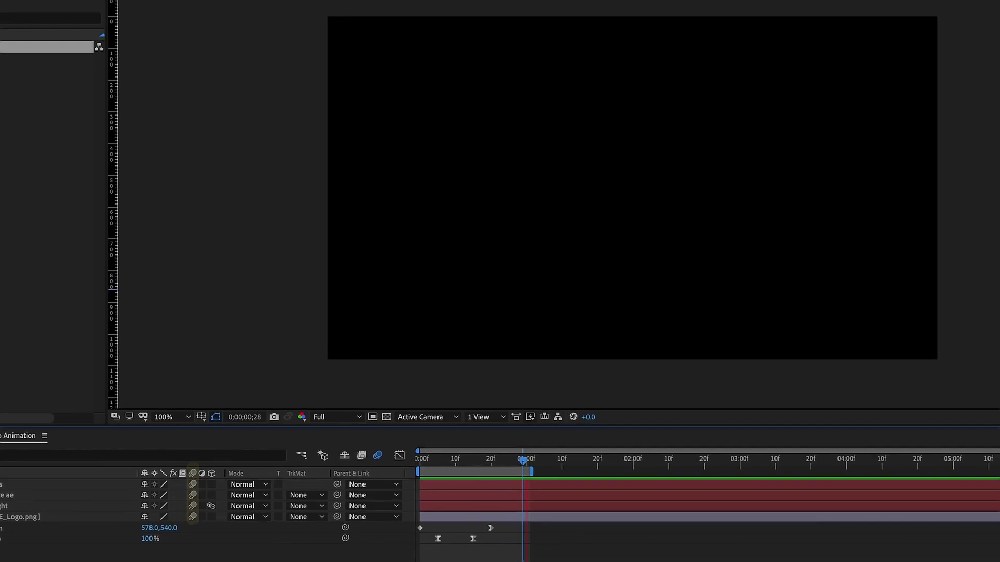